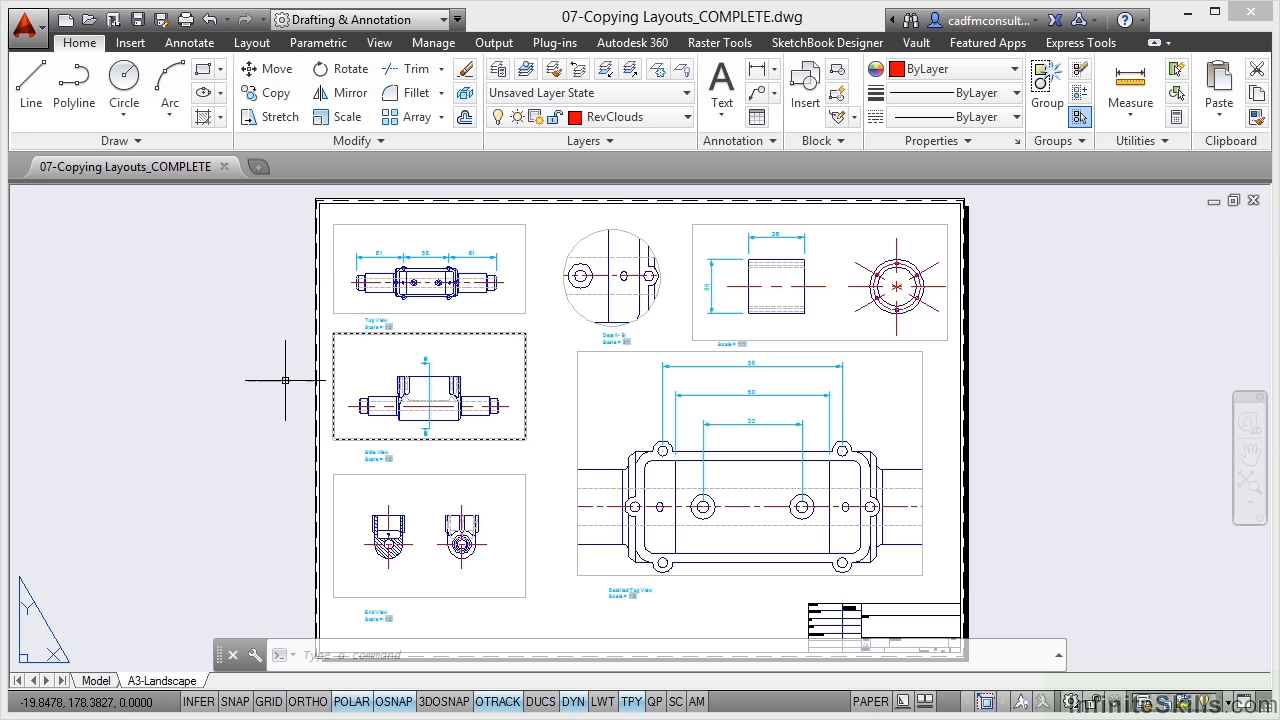
Duplicate the A3-Landscape layout, placing the copy A3-Landscape (2) at the end of the layouts
{"action": "left_click", "coordinate": [96, 680]}
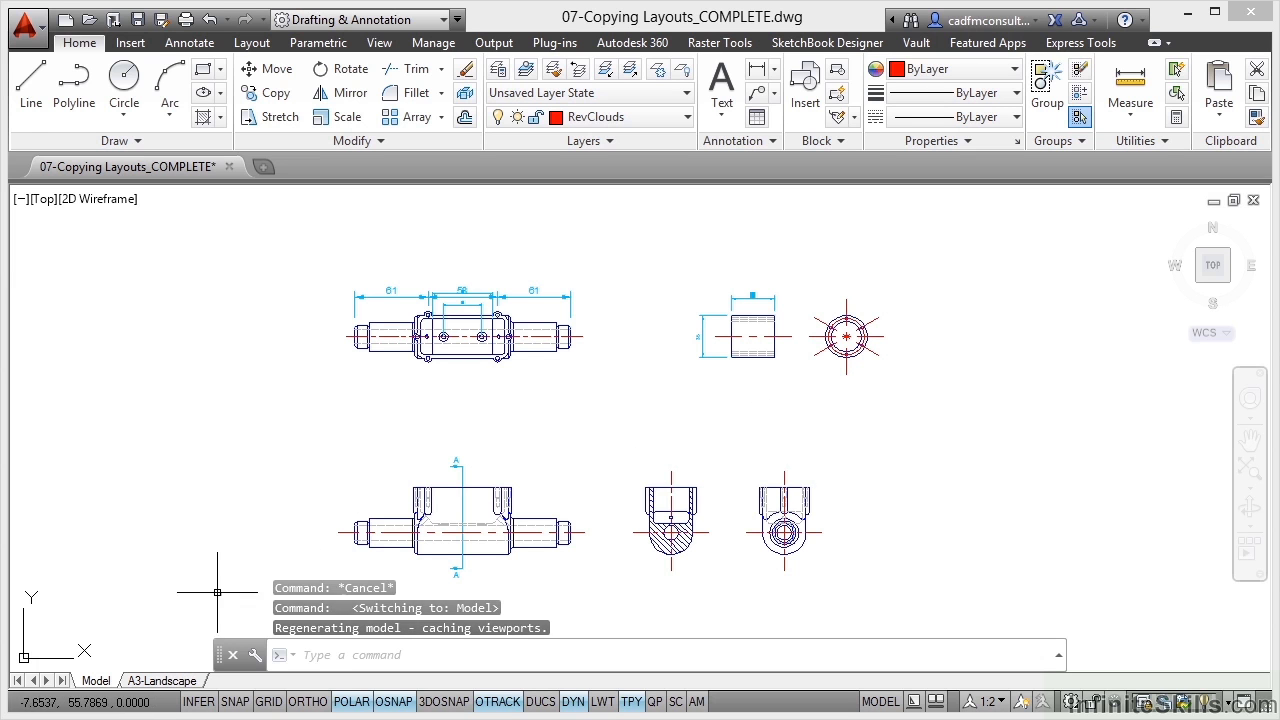
{"action": "left_click", "coordinate": [165, 680]}
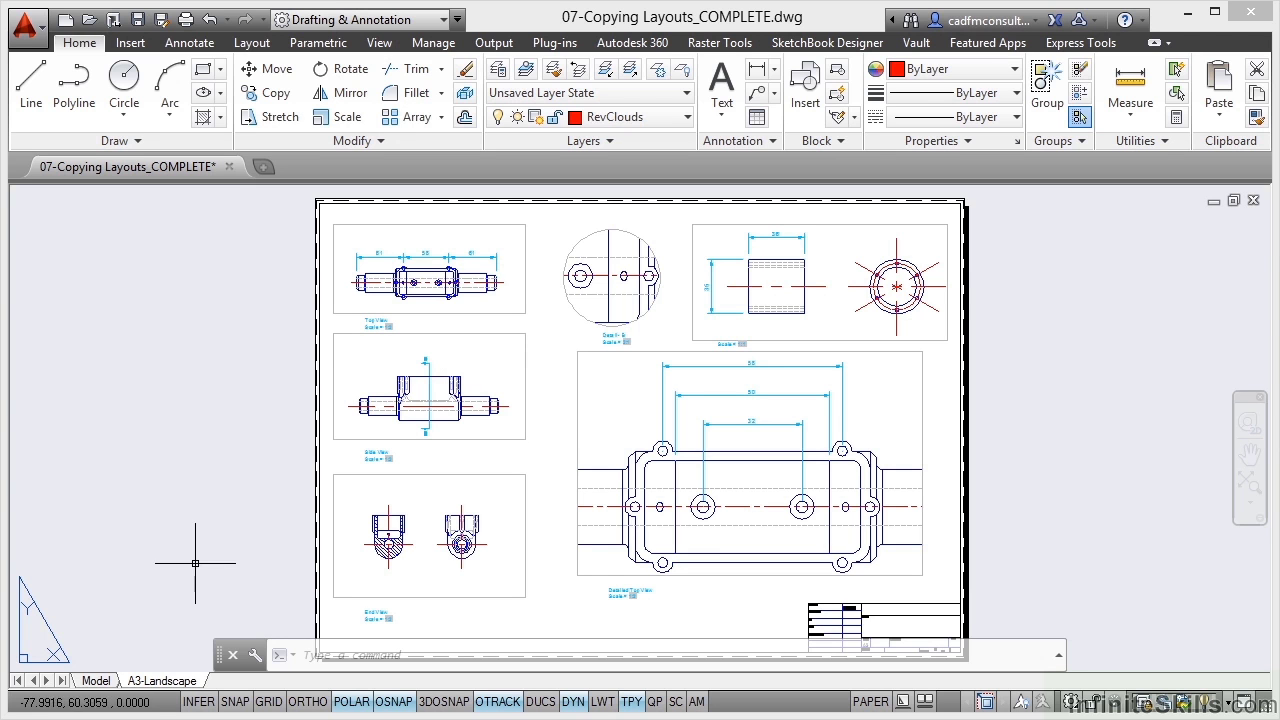
{"action": "right_click", "coordinate": [160, 680]}
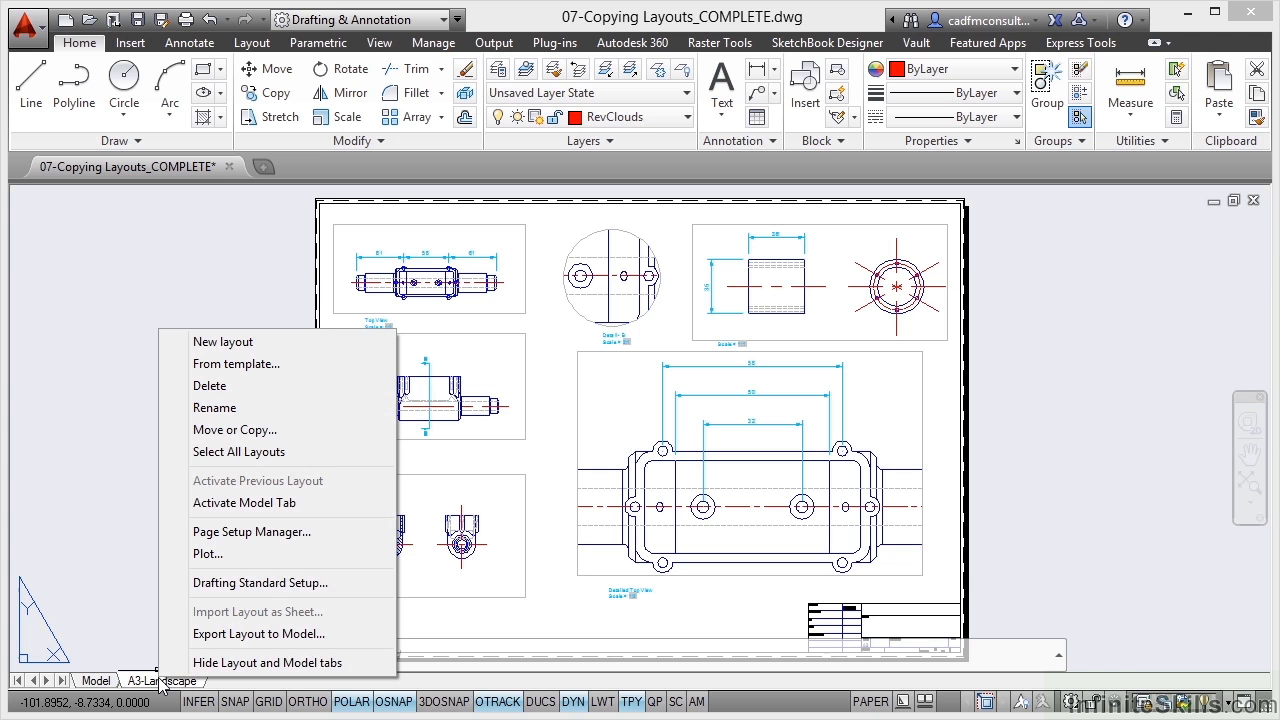
{"action": "left_click", "coordinate": [231, 430]}
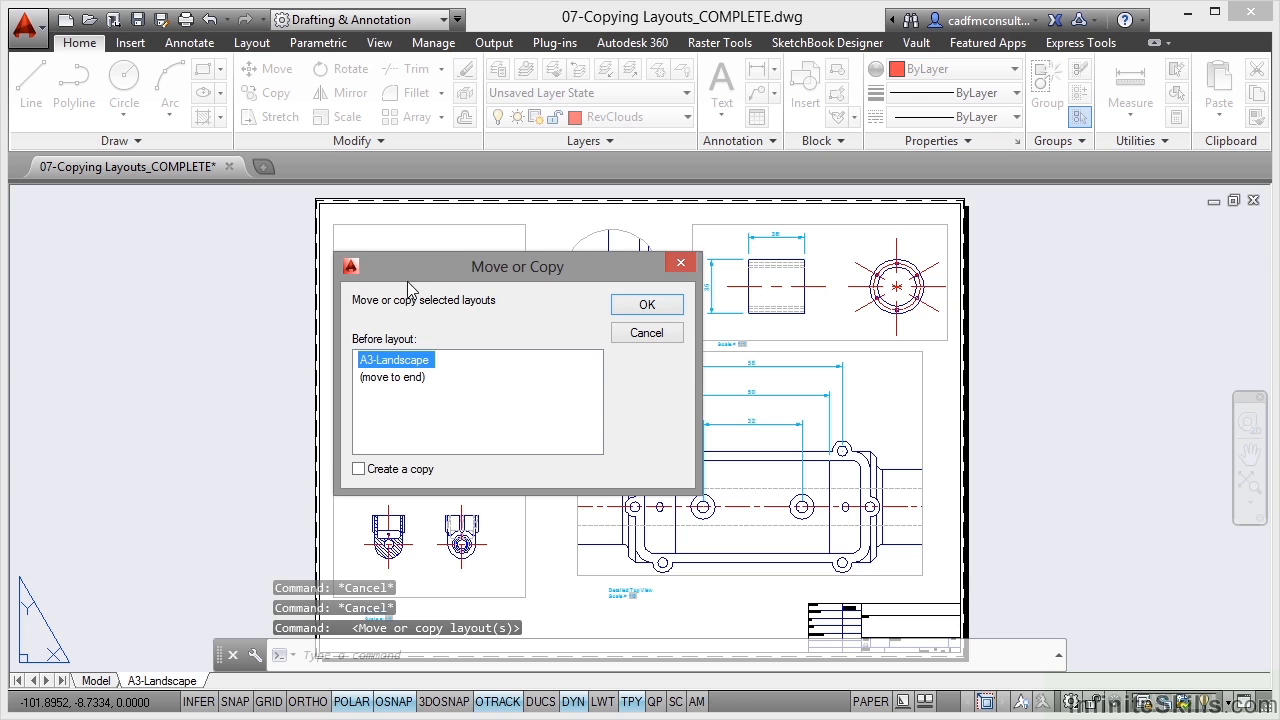
{"action": "left_click_drag", "start_coordinate": [411, 268], "coordinate": [465, 269]}
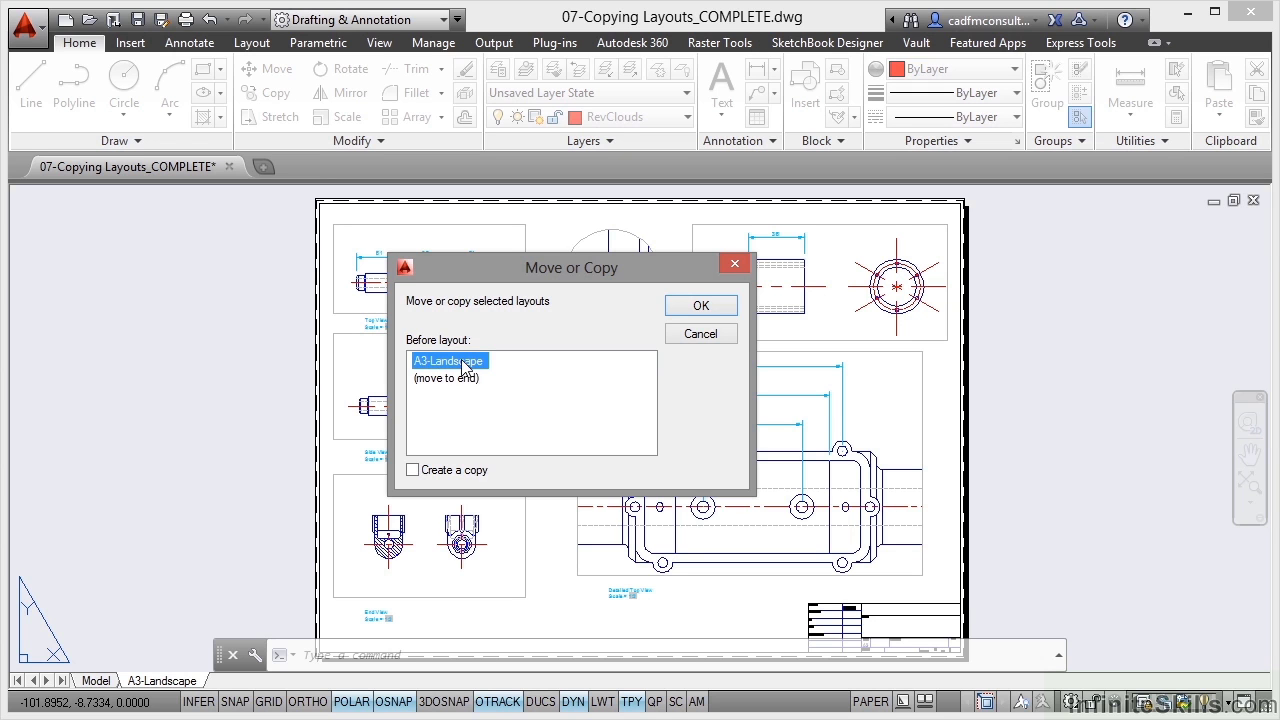
{"action": "left_click", "coordinate": [413, 471]}
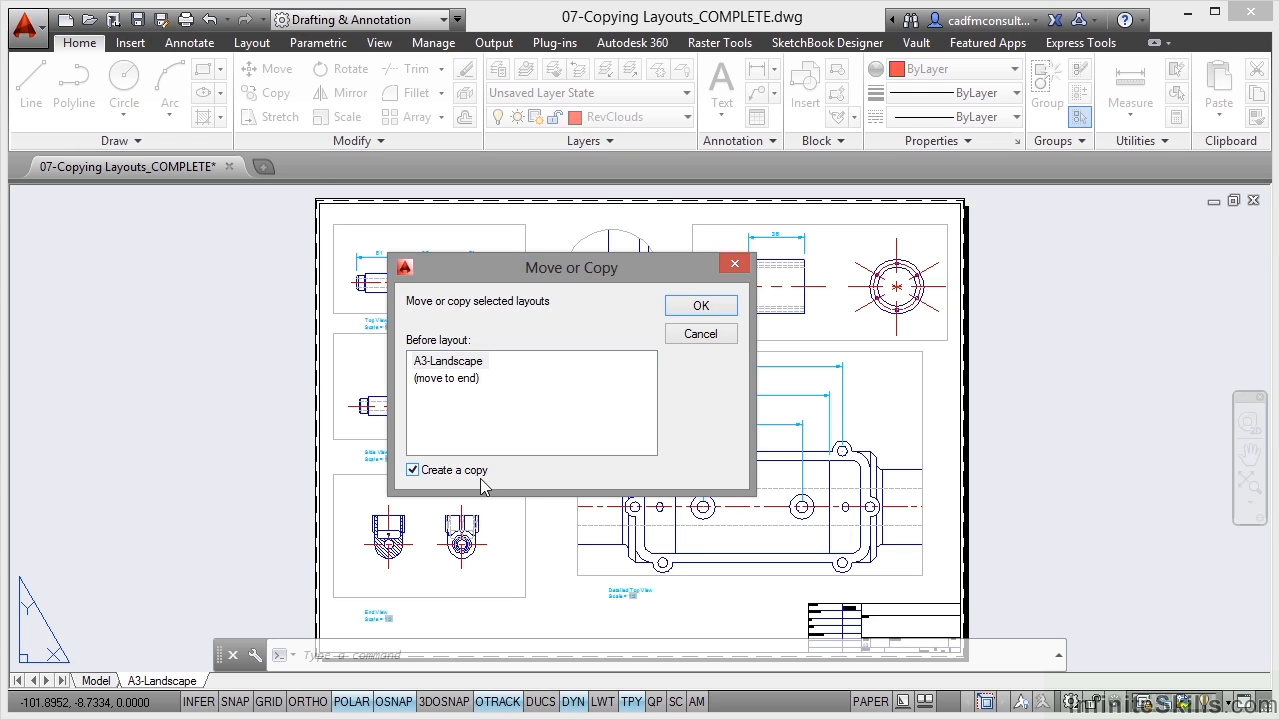
{"action": "left_click", "coordinate": [463, 380]}
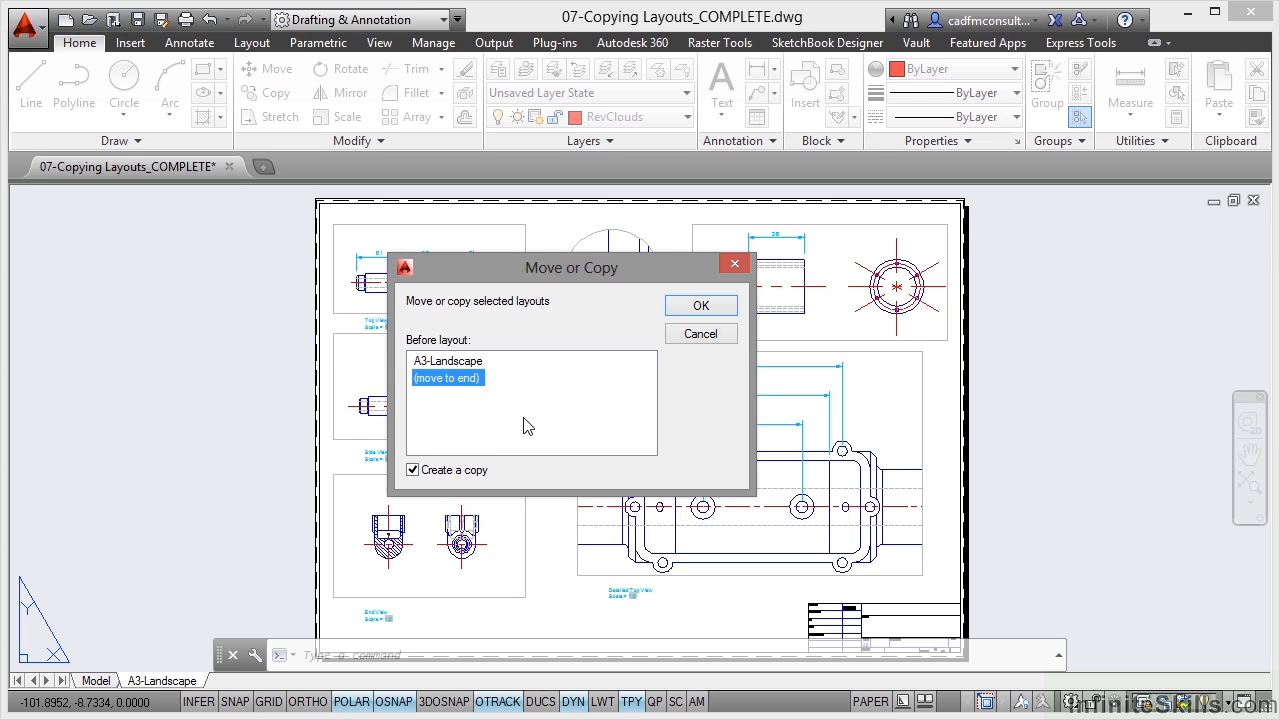
{"action": "left_click", "coordinate": [684, 312]}
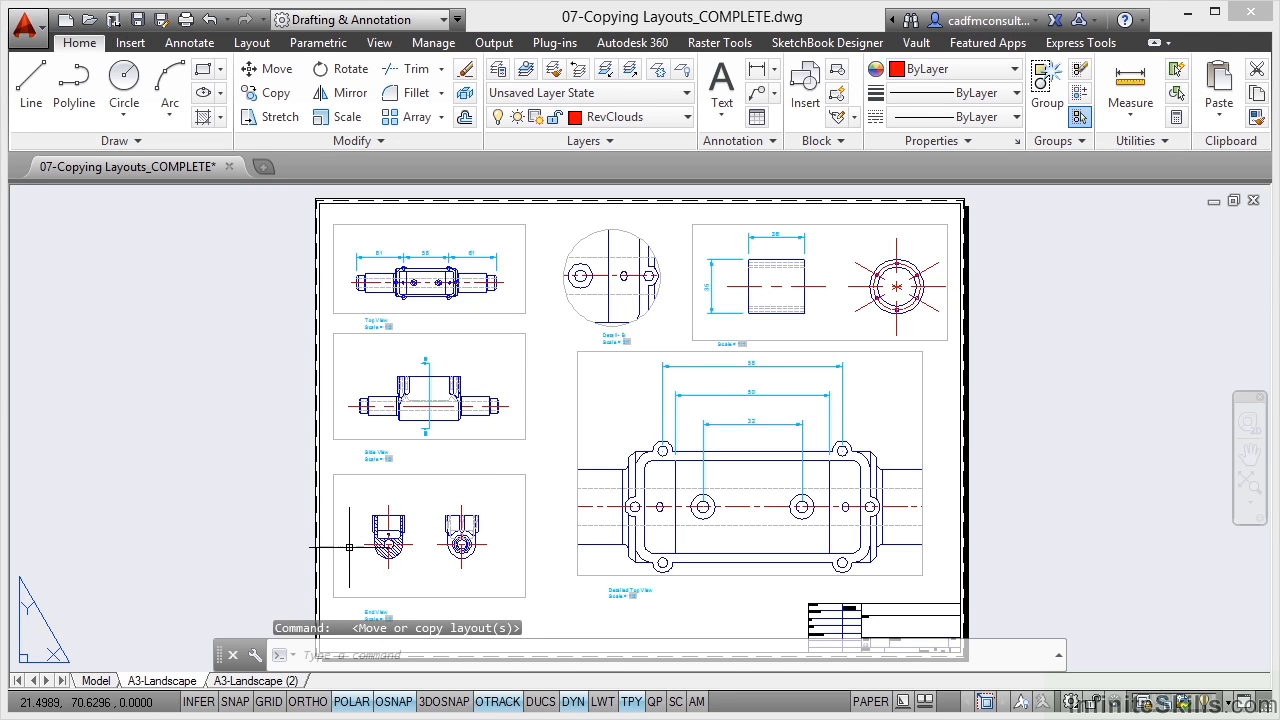
On the A3-Landscape (2) layout, delete the large Detailed Top View viewport
{"action": "left_click", "coordinate": [254, 680]}
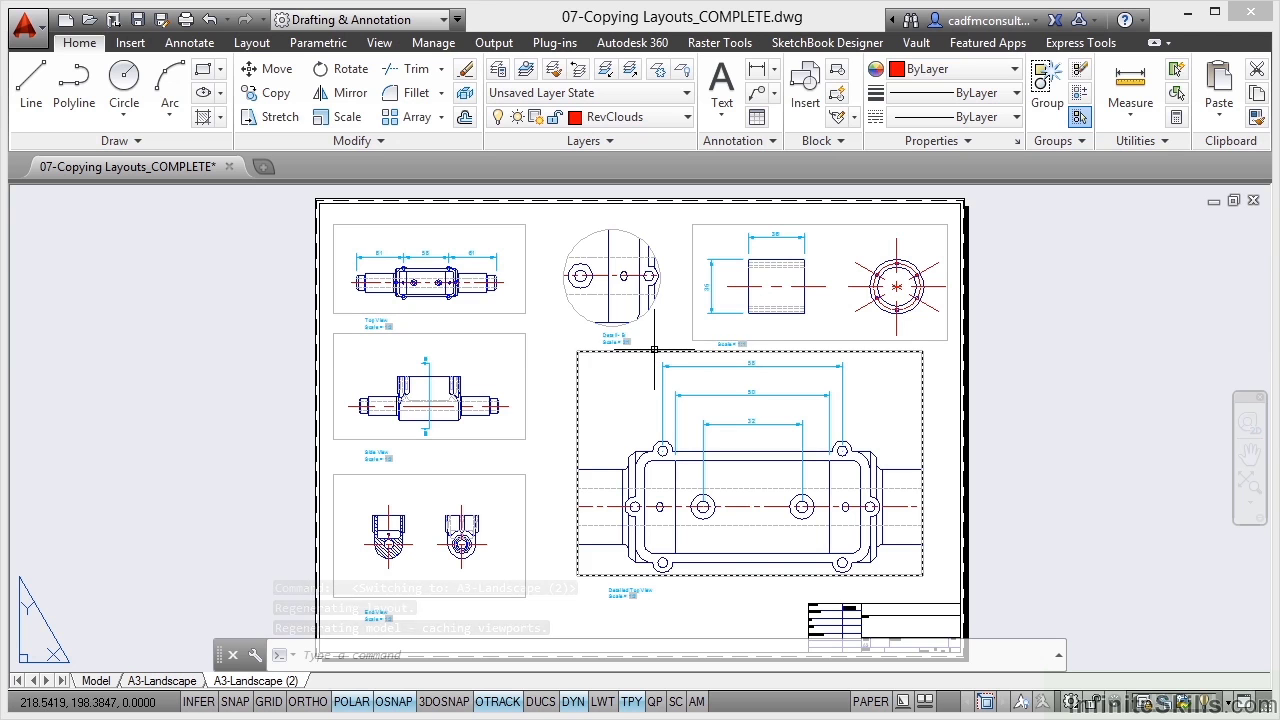
{"action": "mouse_move", "coordinate": [654, 349]}
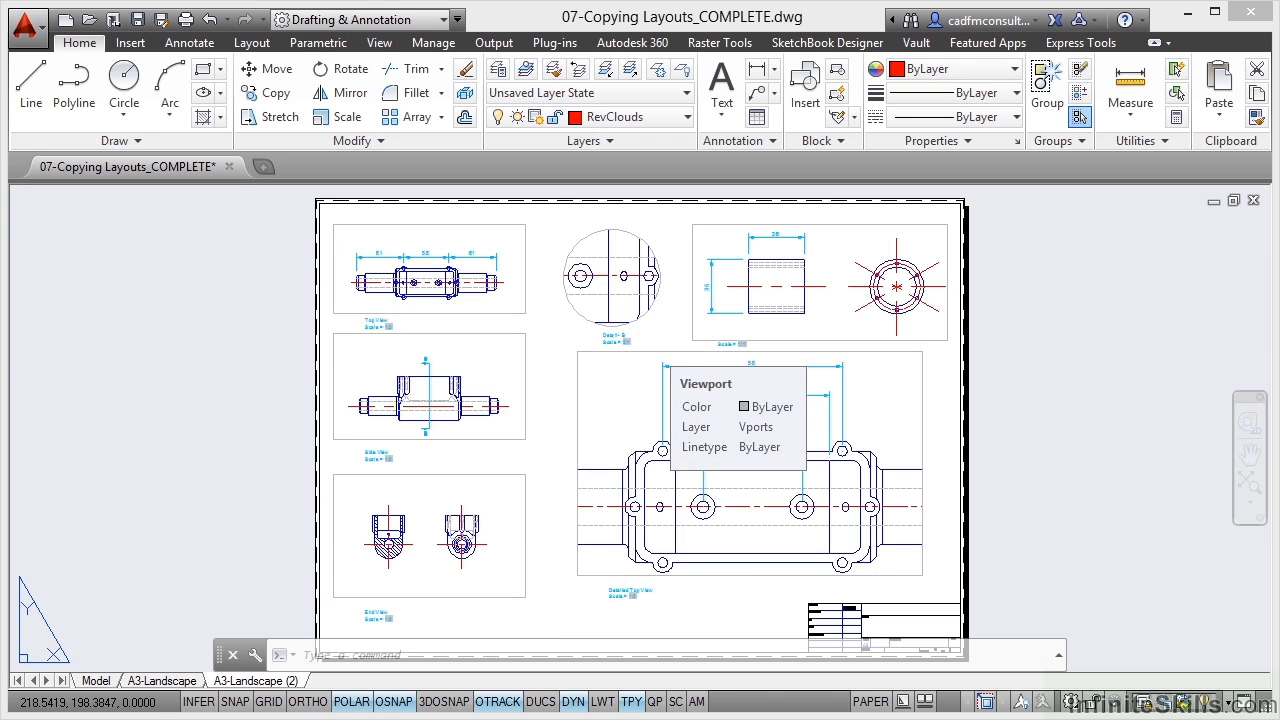
{"action": "left_click", "coordinate": [654, 349]}
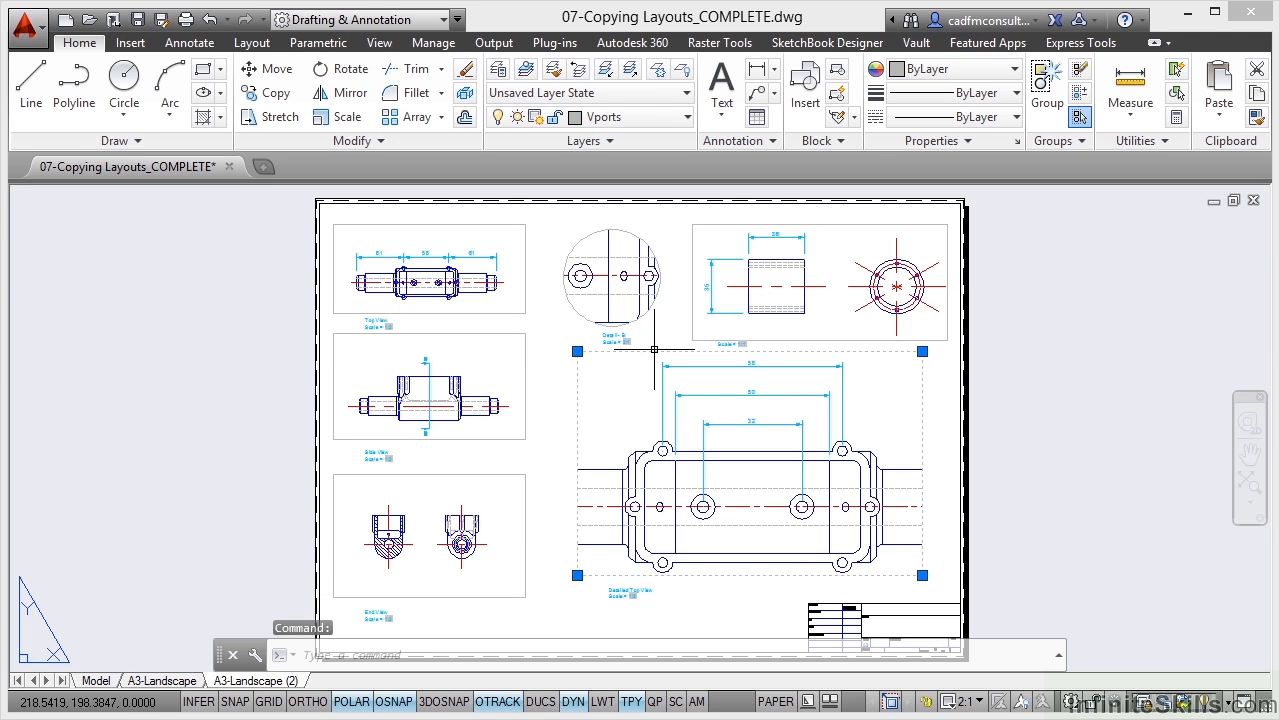
{"action": "key", "text": "Delete"}
Window-select and erase the Detailed Top View label
{"action": "left_click", "coordinate": [676, 598]}
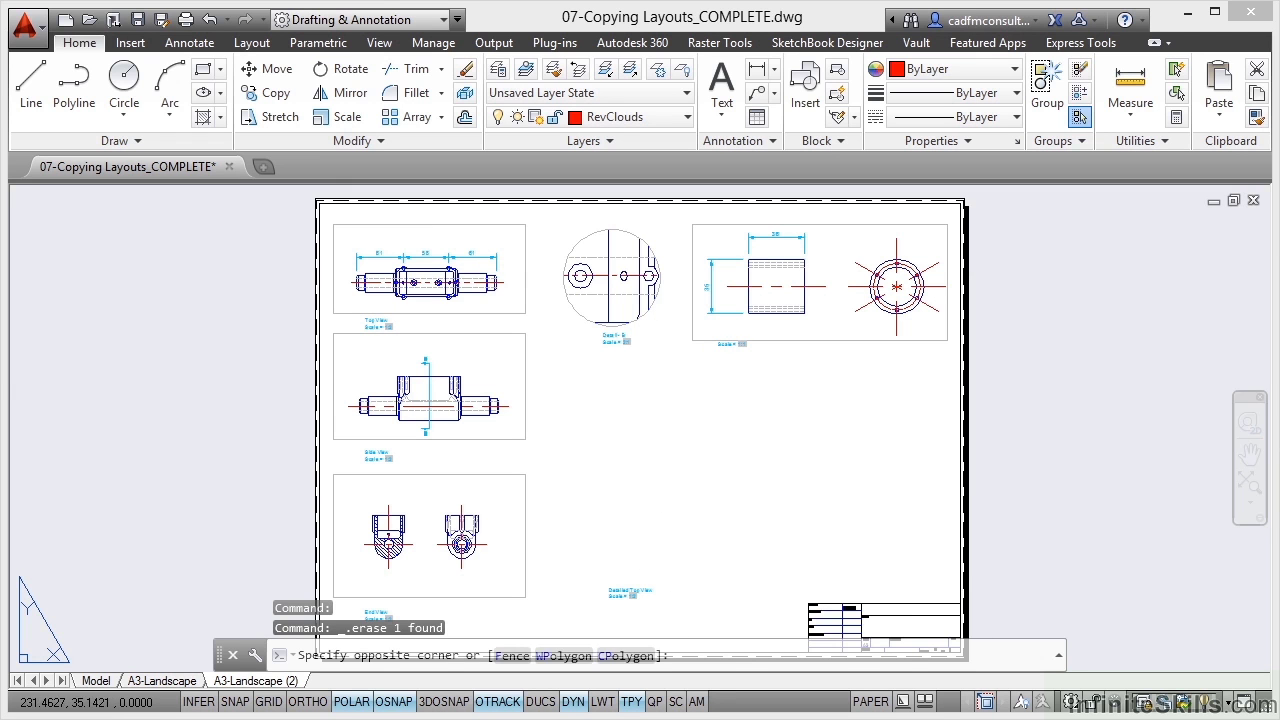
{"action": "left_click", "coordinate": [606, 580]}
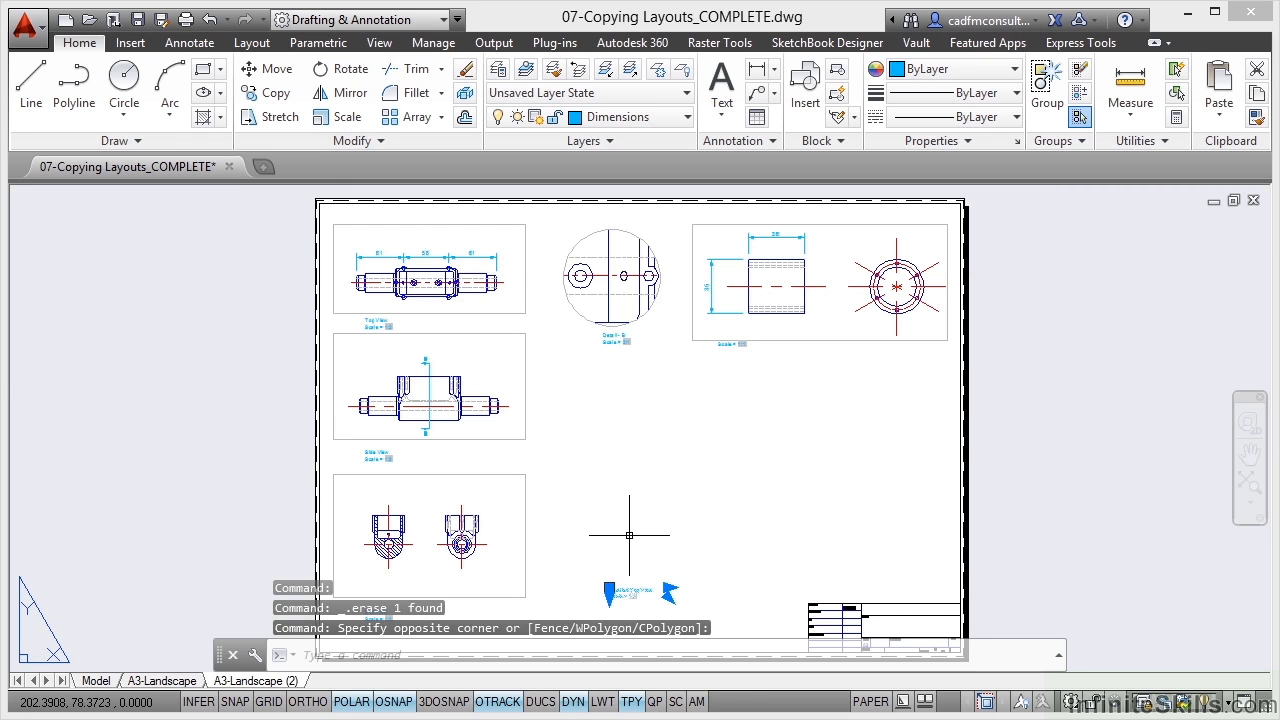
{"action": "key", "text": "Delete"}
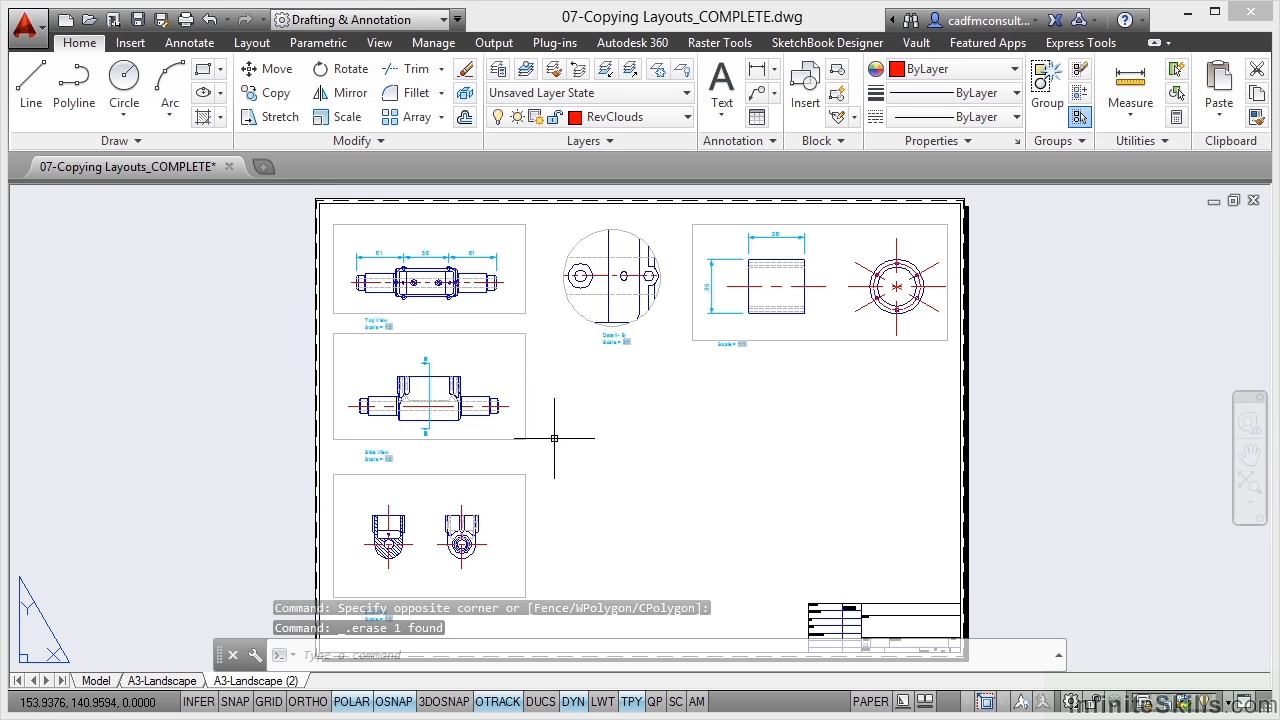
Rename the A3-Landscape (2) layout tab to A3-Details
{"action": "right_click", "coordinate": [250, 682]}
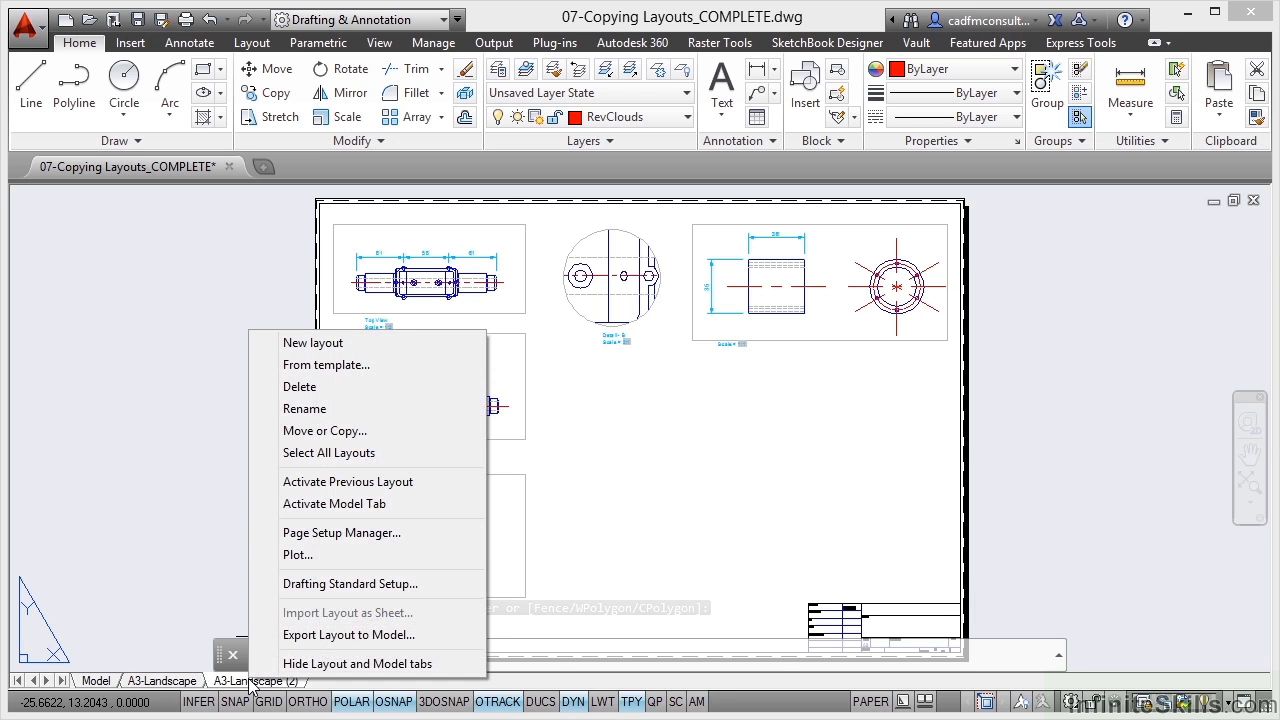
{"action": "left_click", "coordinate": [305, 409]}
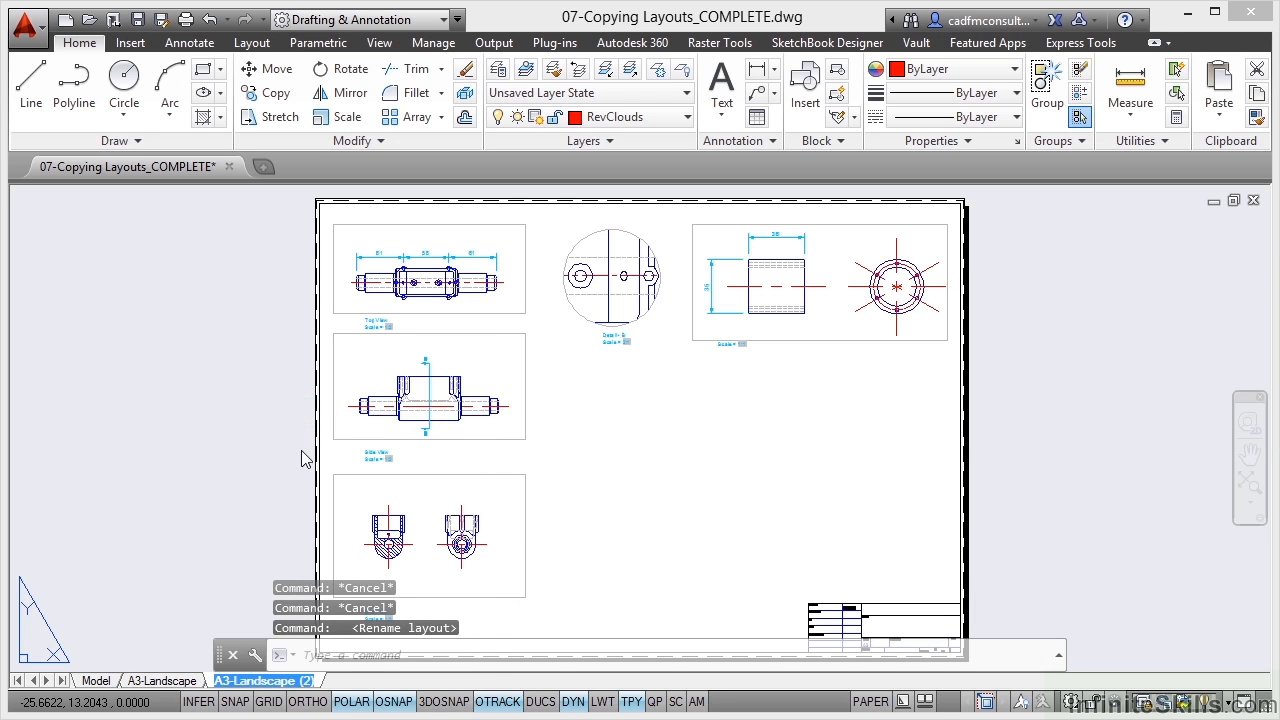
{"action": "key", "text": "End"}
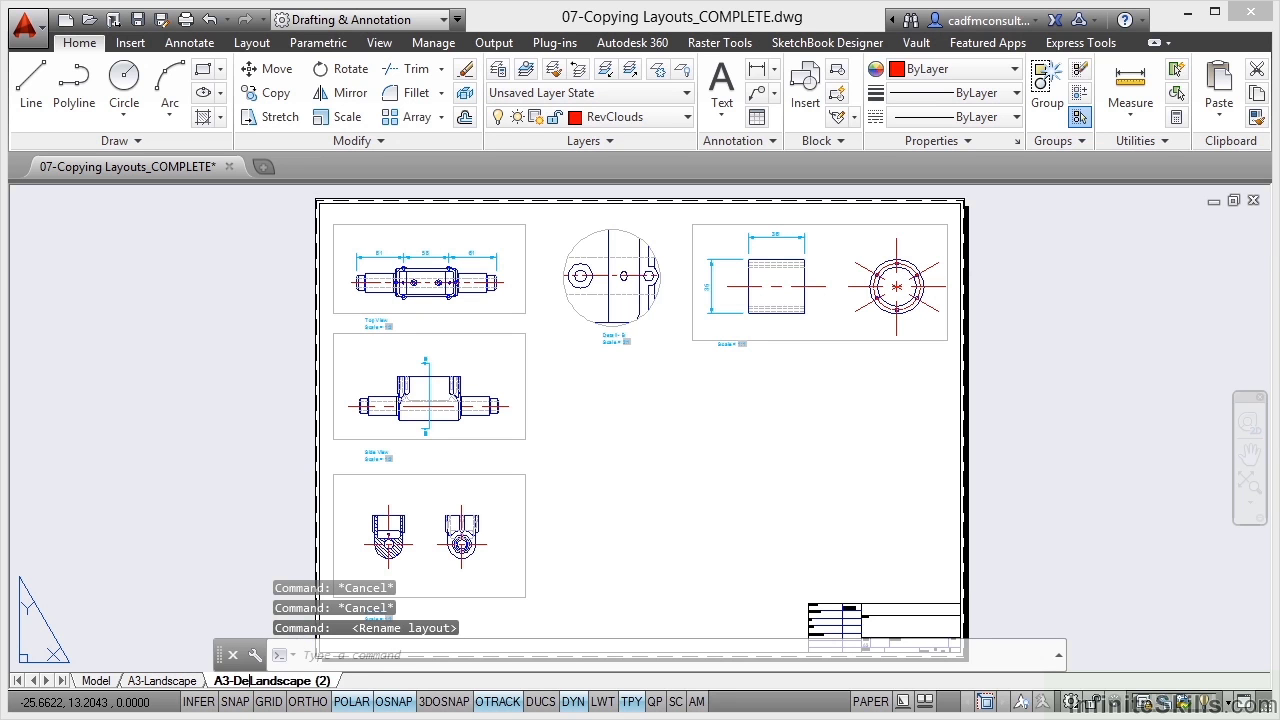
{"action": "type", "text": "Details"}
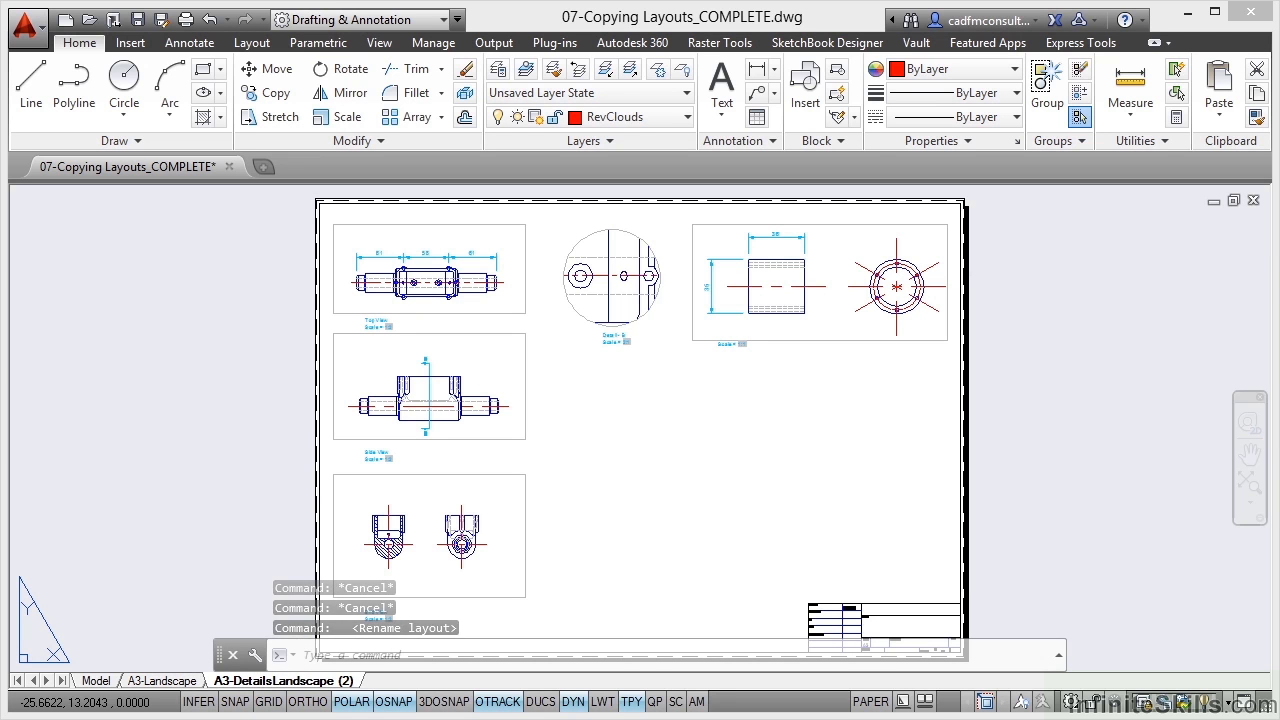
{"action": "key", "text": "Delete"}
{"action": "key", "text": "Delete"}
{"action": "key", "text": "Delete"}
{"action": "key", "text": "Delete"}
{"action": "key", "text": "Delete"}
{"action": "key", "text": "Delete"}
{"action": "key", "text": "Delete"}
{"action": "key", "text": "Delete"}
{"action": "key", "text": "Delete"}
{"action": "key", "text": "Delete"}
{"action": "key", "text": "Delete"}
{"action": "key", "text": "Delete"}
{"action": "key", "text": "Delete"}
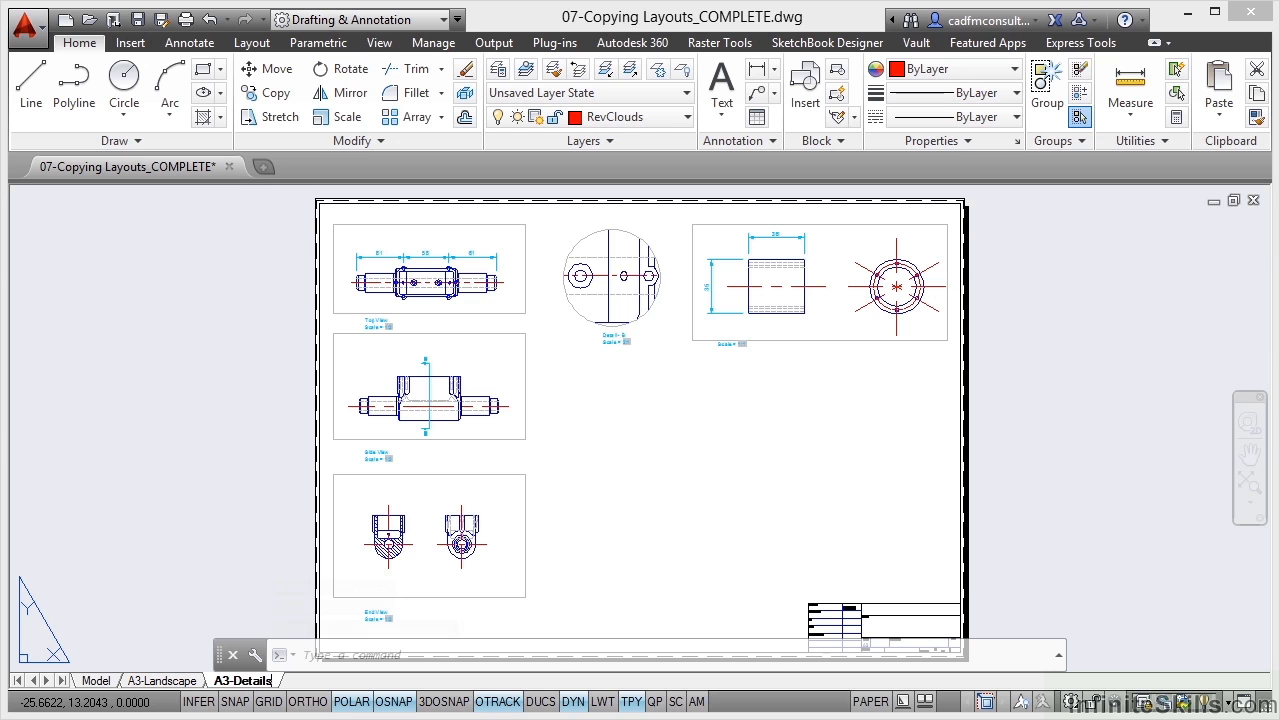
{"action": "key", "text": "Return"}
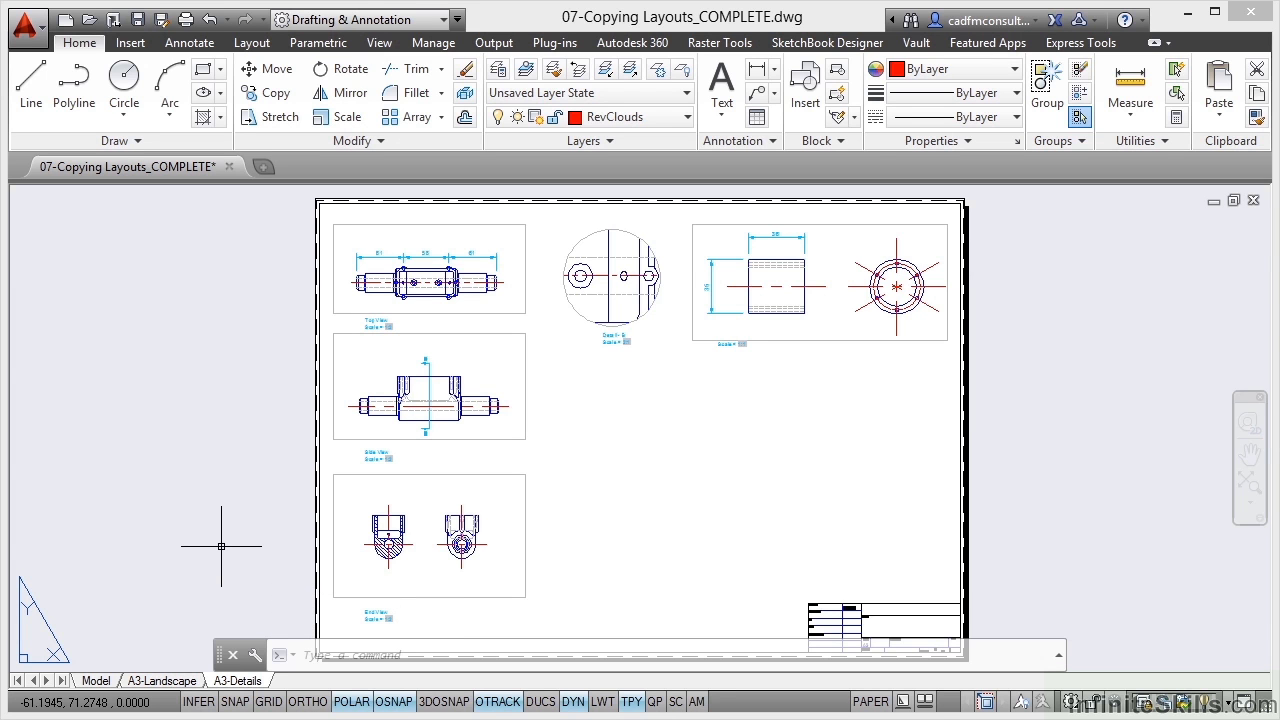
Copy A3-Landscape again, adding a new A3-Landscape (2) at the end after A3-Details
{"action": "left_click", "coordinate": [155, 681]}
{"action": "right_click", "coordinate": [155, 681]}
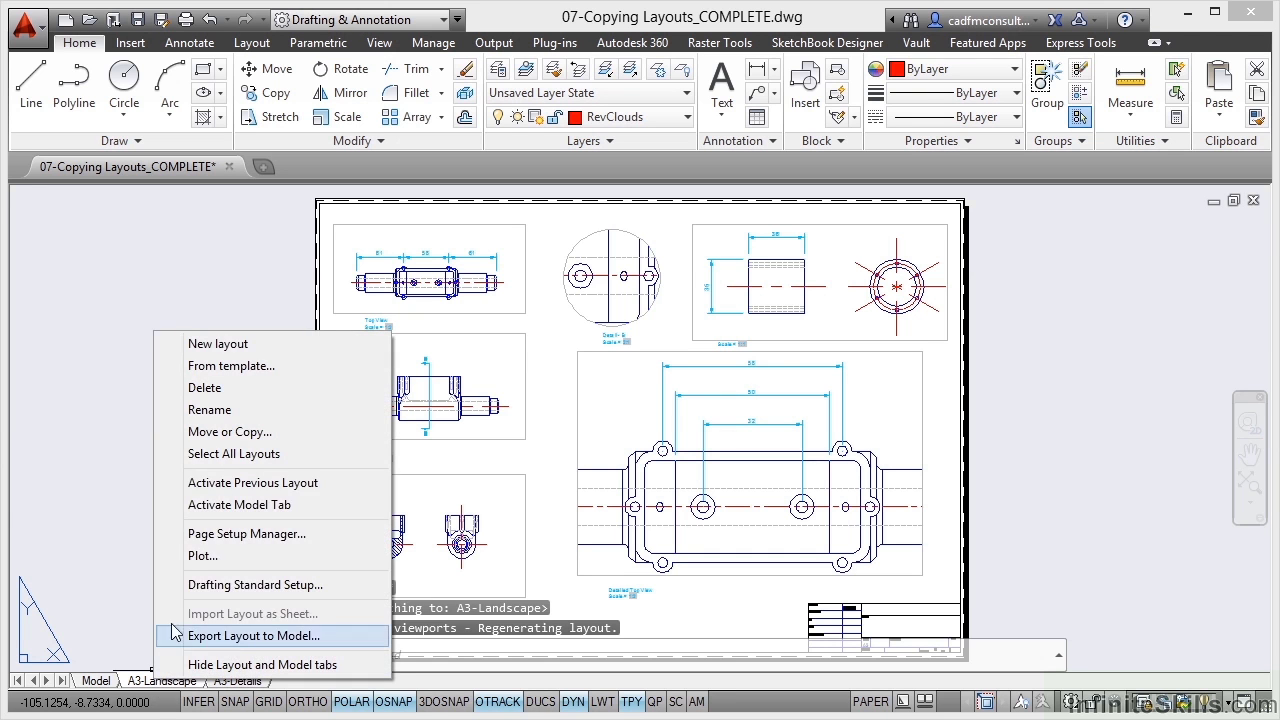
{"action": "left_click", "coordinate": [229, 432]}
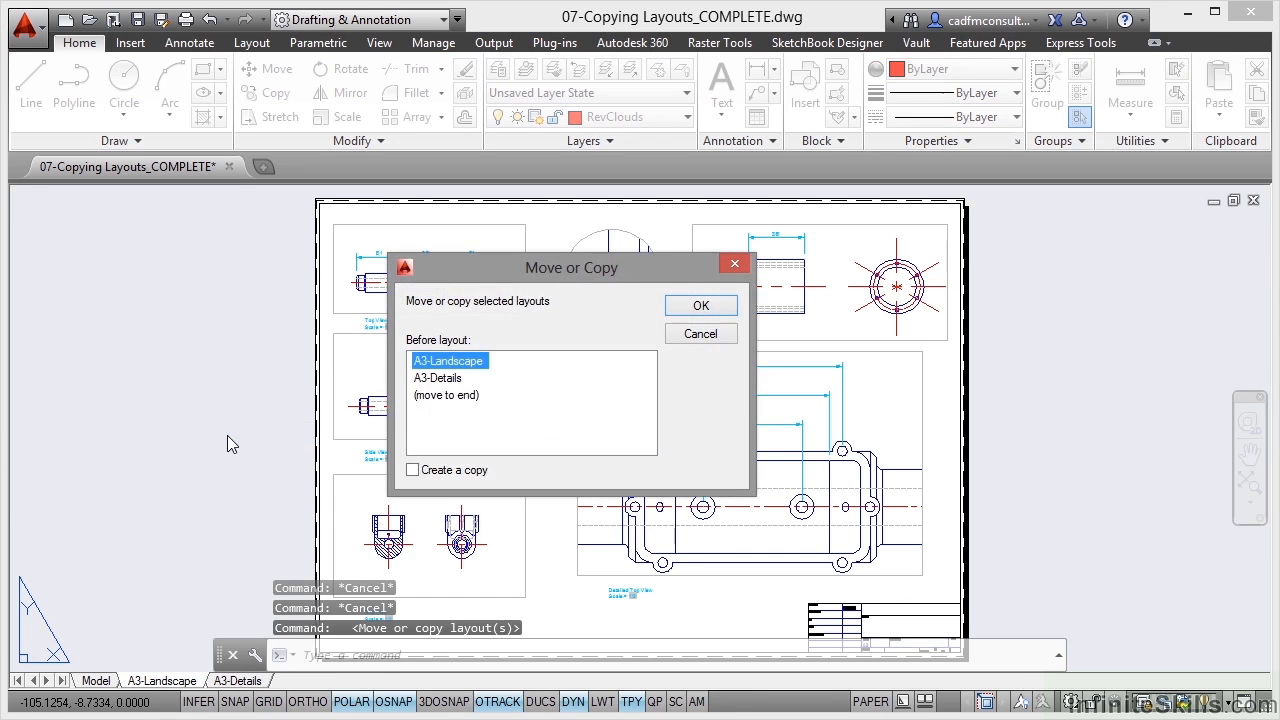
{"action": "left_click", "coordinate": [431, 396]}
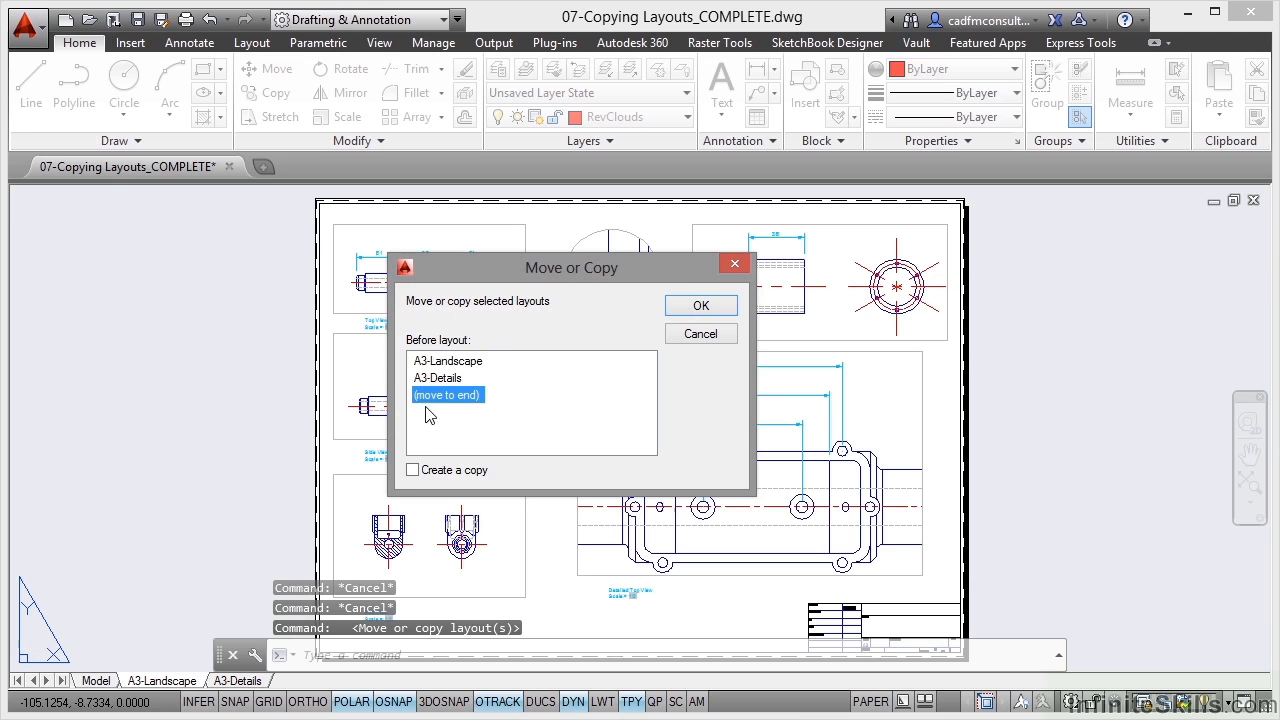
{"action": "left_click", "coordinate": [413, 470]}
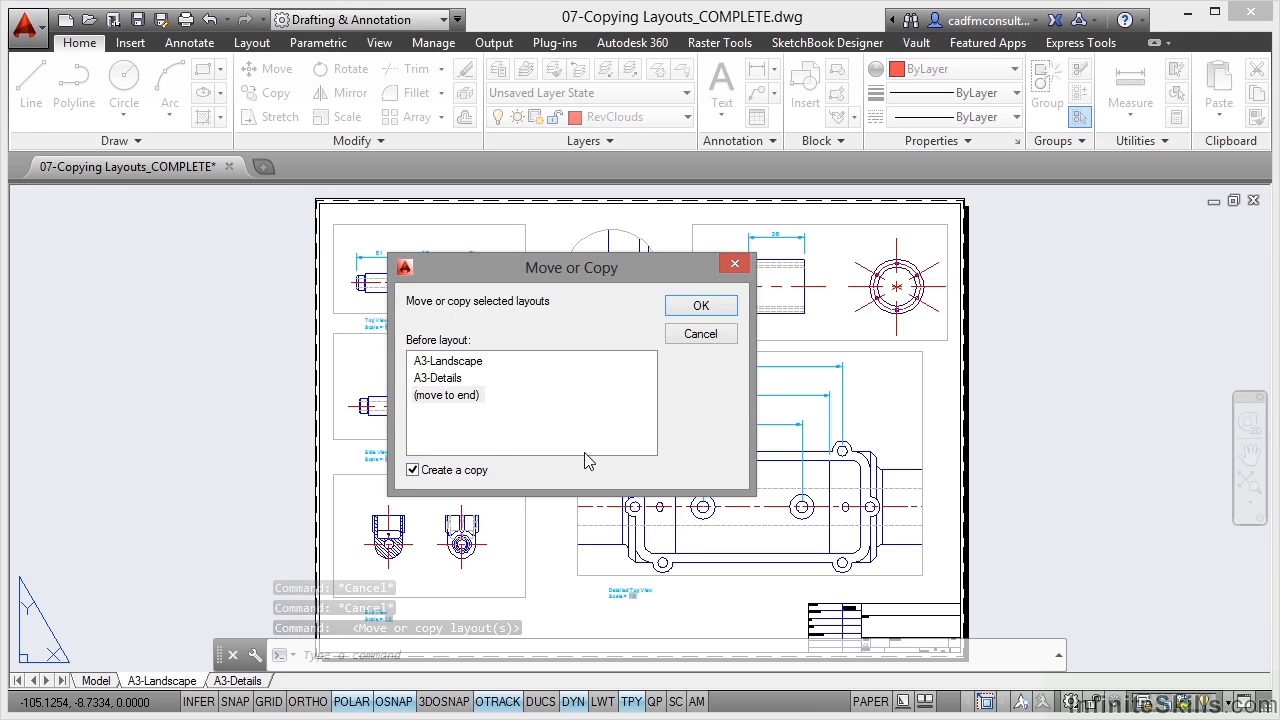
{"action": "left_click", "coordinate": [701, 305]}
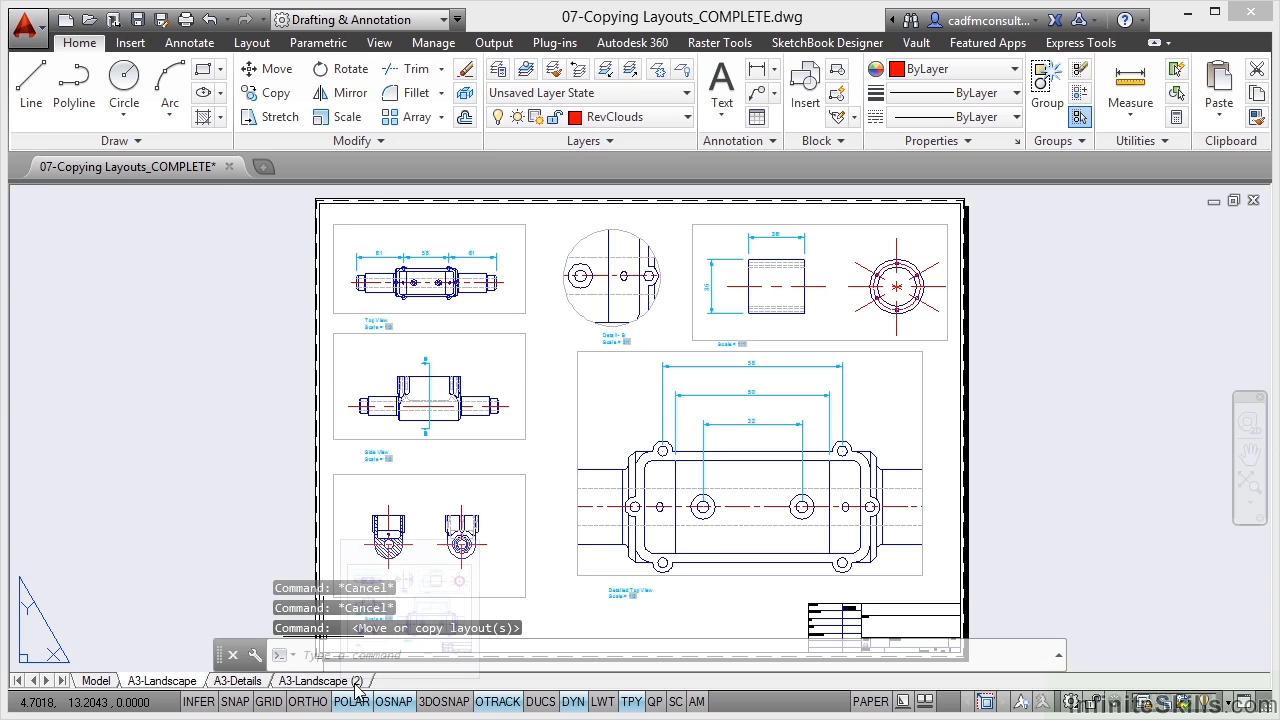
On A3-Landscape (2), delete the Detailed Top View, circular detail and side/end view viewports
{"action": "mouse_move", "coordinate": [341, 682]}
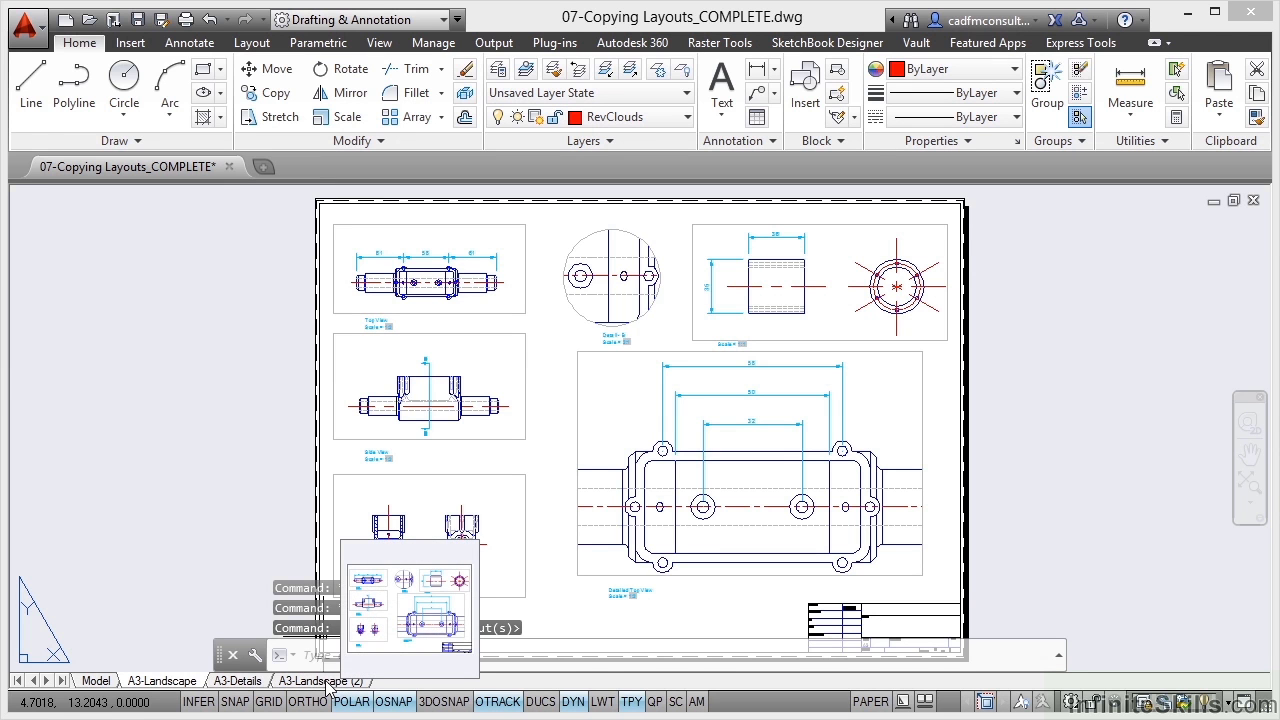
{"action": "left_click", "coordinate": [327, 682]}
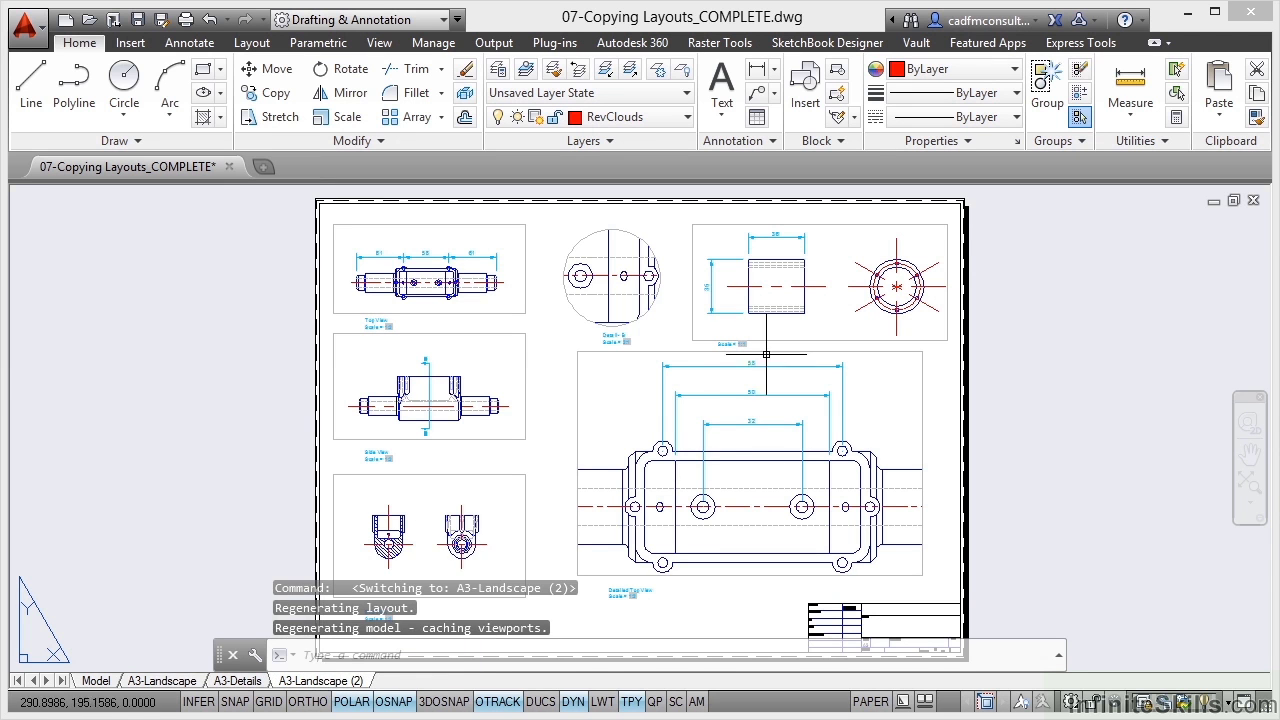
{"action": "left_click", "coordinate": [663, 351]}
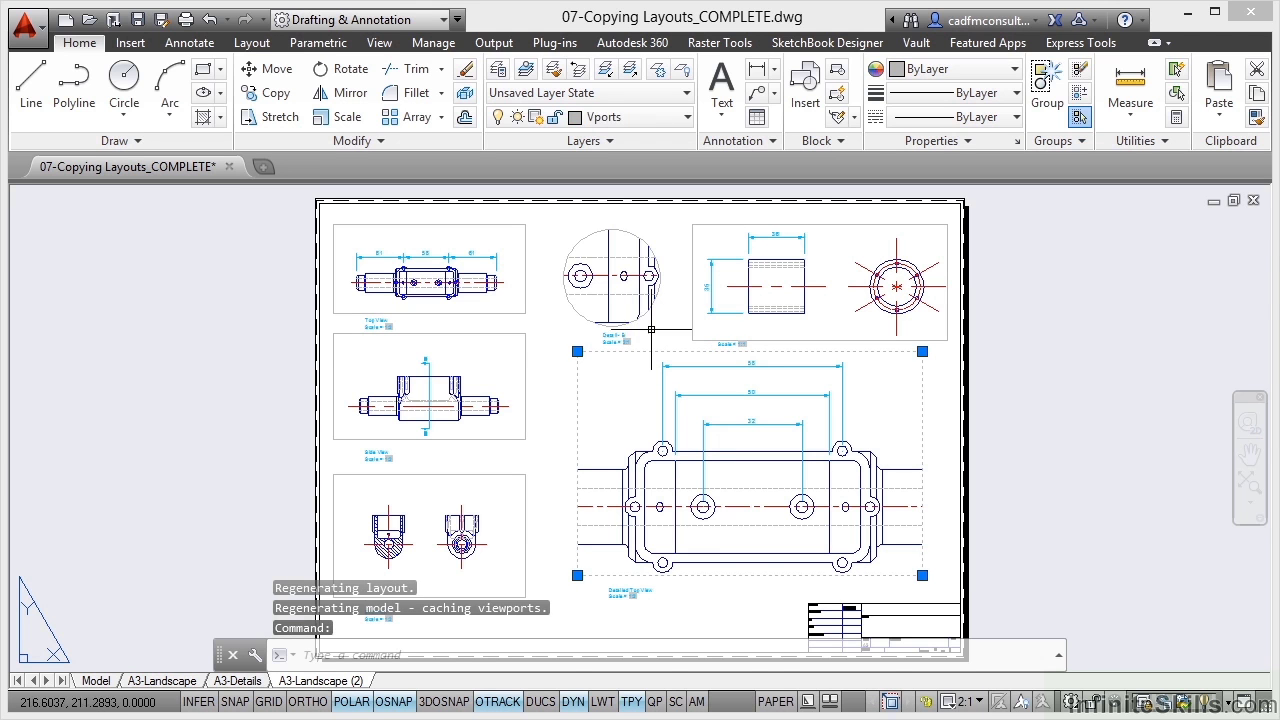
{"action": "left_click", "coordinate": [656, 297]}
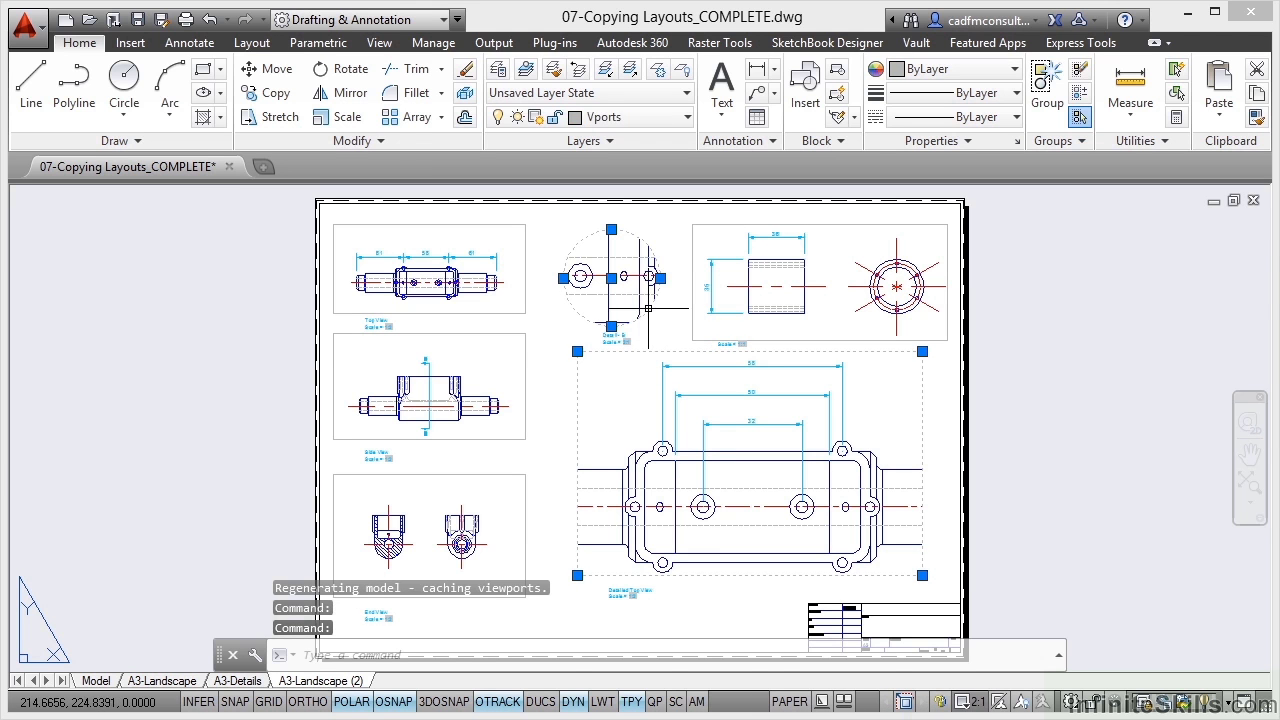
{"action": "left_click", "coordinate": [694, 285]}
{"action": "key", "text": "Delete"}
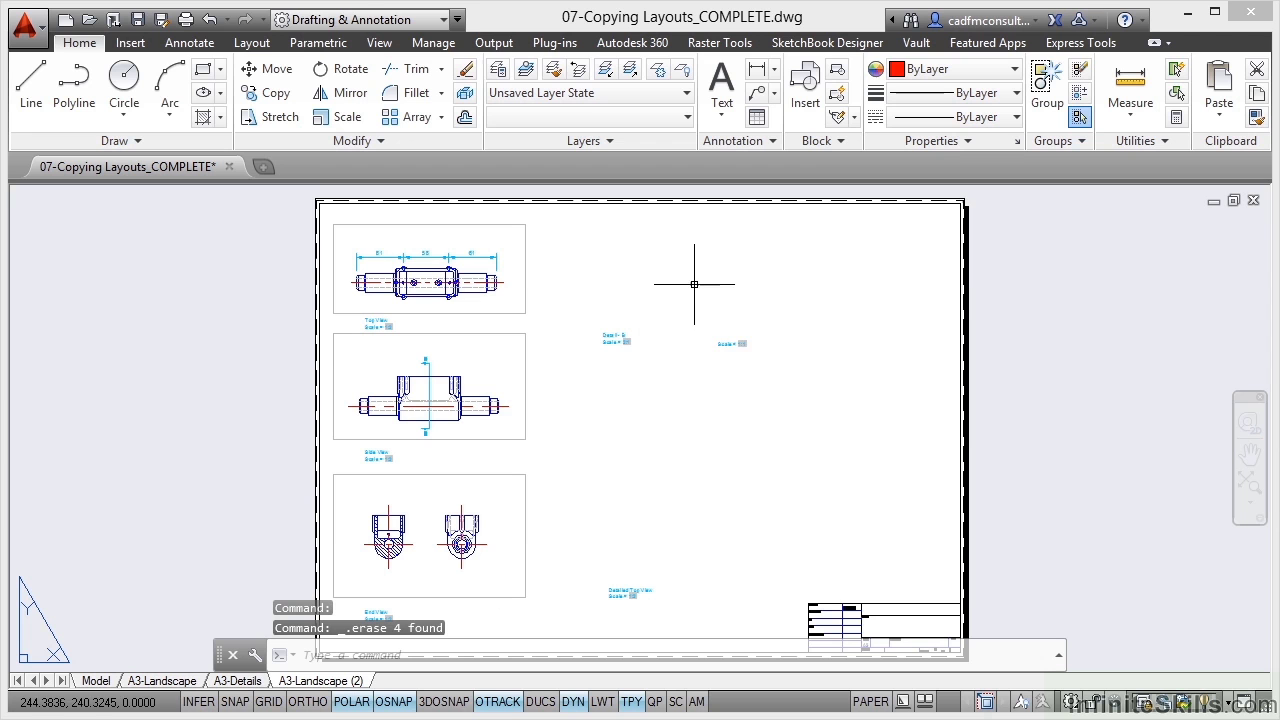
Crossing-select and erase the three leftover viewport labels
{"action": "left_click", "coordinate": [774, 608]}
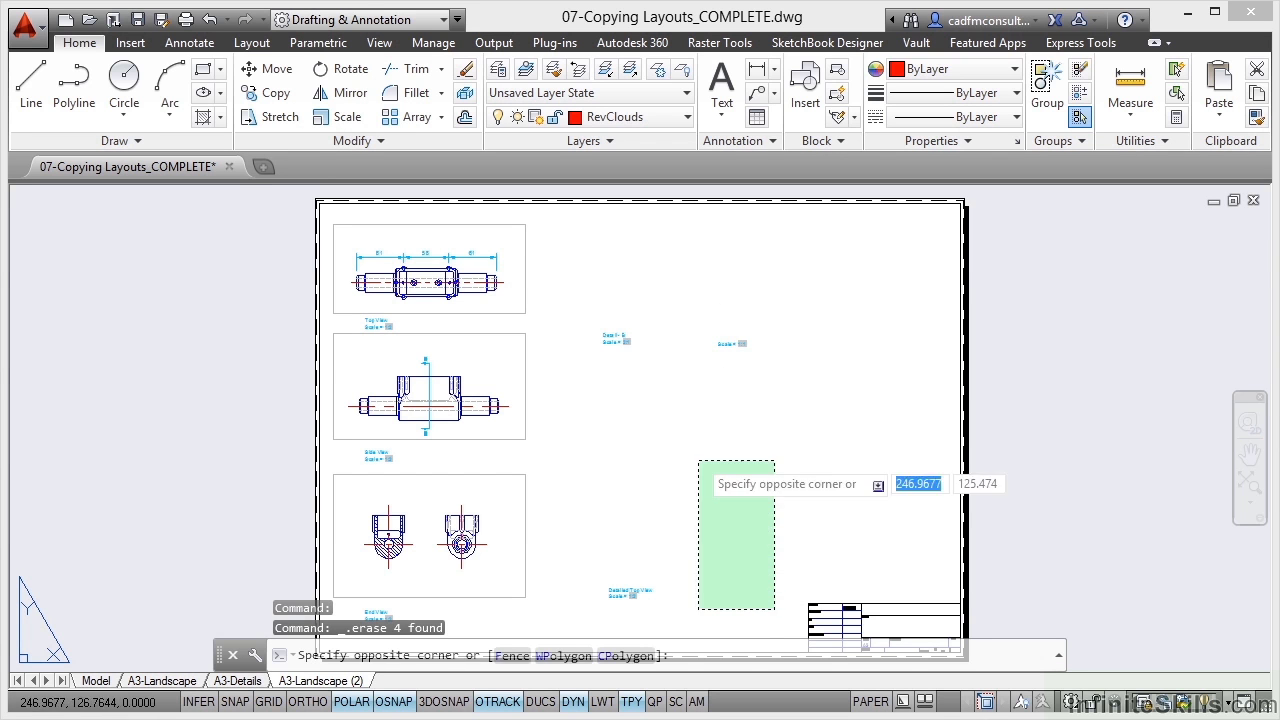
{"action": "left_click", "coordinate": [572, 276]}
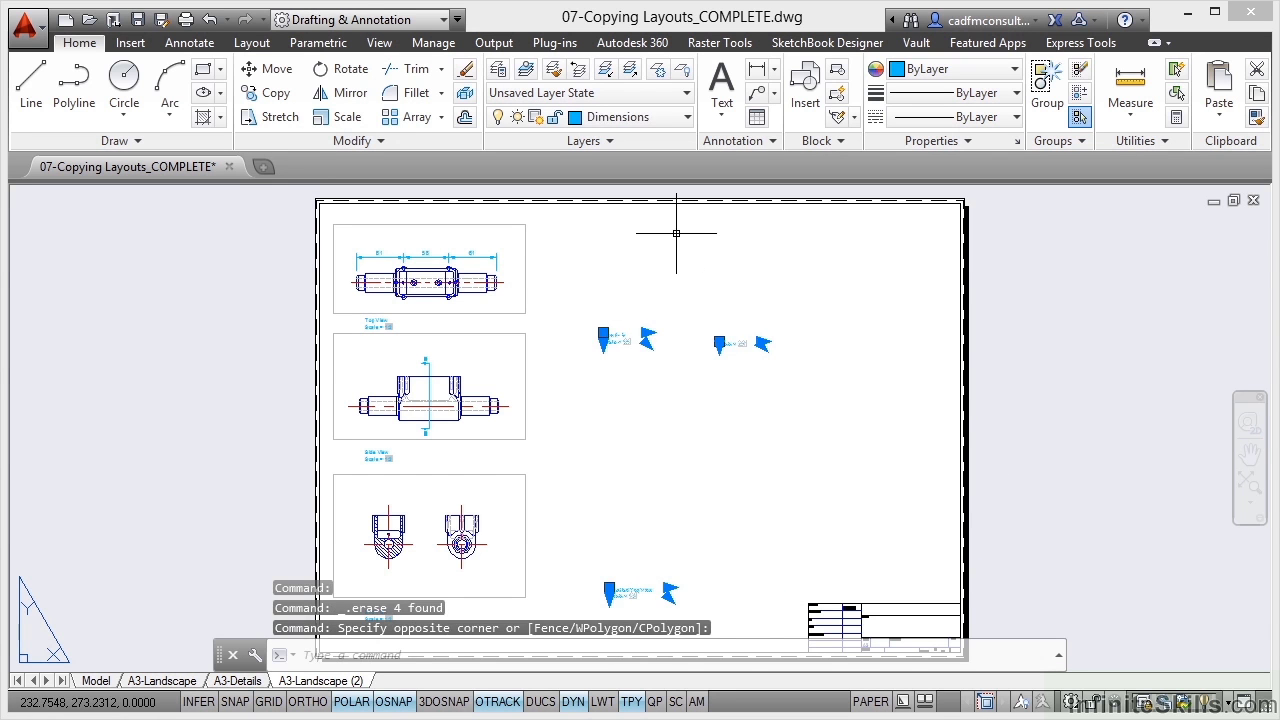
{"action": "key", "text": "Delete"}
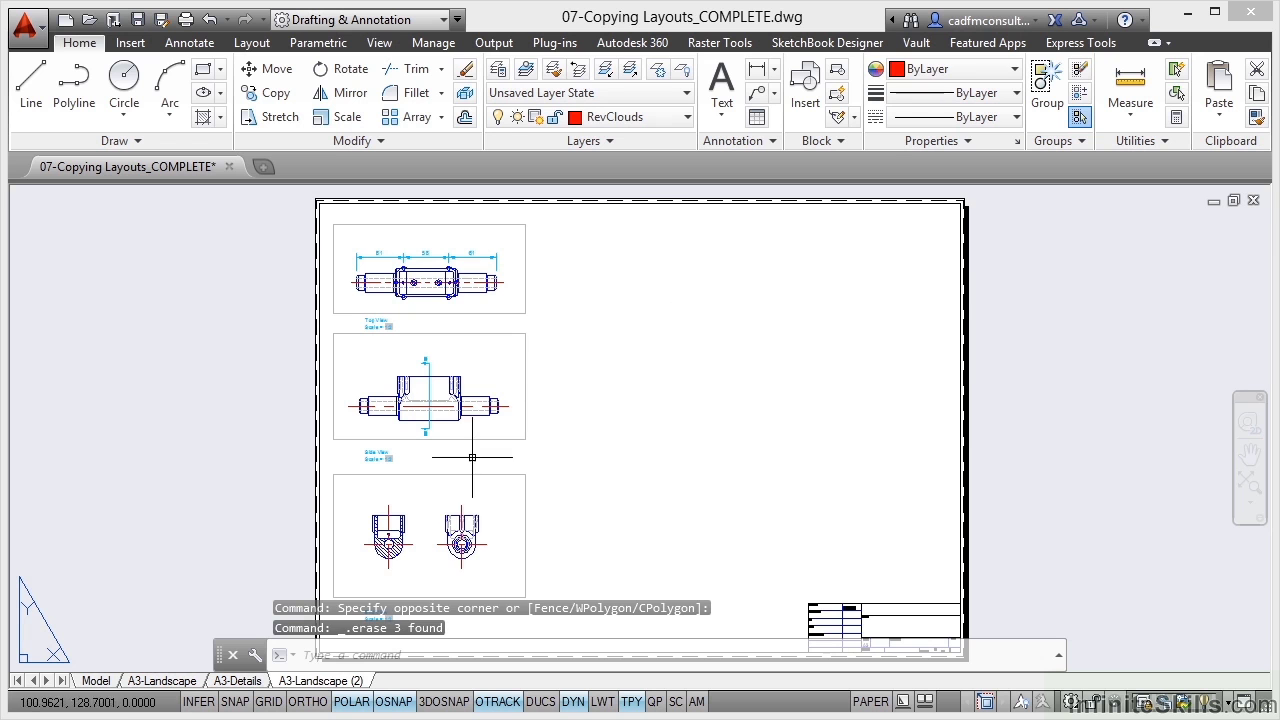
Rename the A3-Landscape (2) tab to A3-Details 2, then check a lower viewport's properties
{"action": "right_click", "coordinate": [316, 684]}
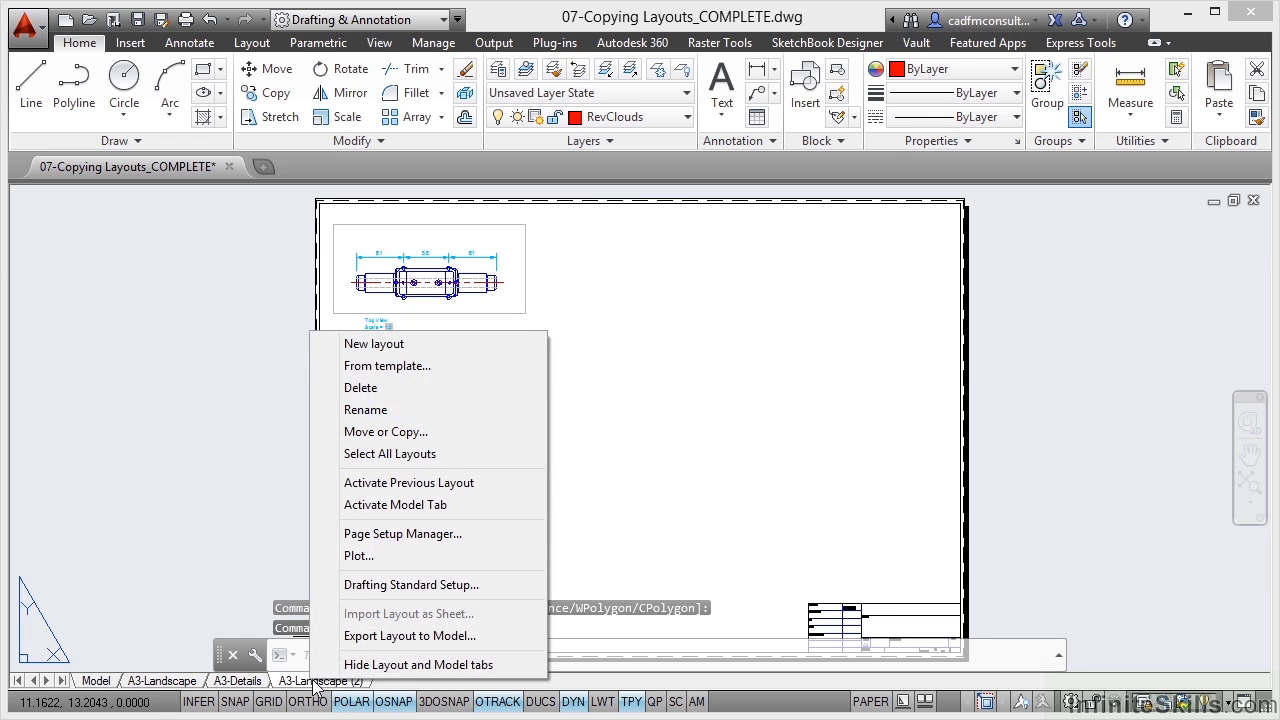
{"action": "left_click", "coordinate": [366, 410]}
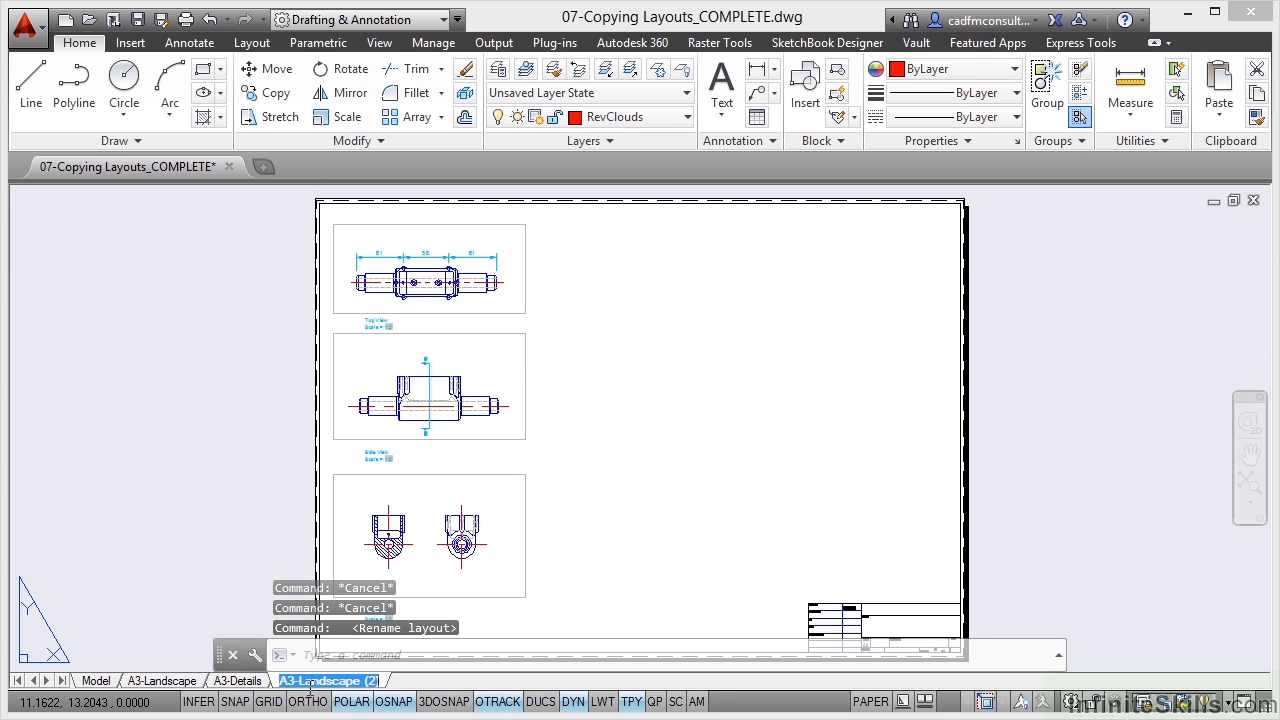
{"action": "key", "text": "Left"}
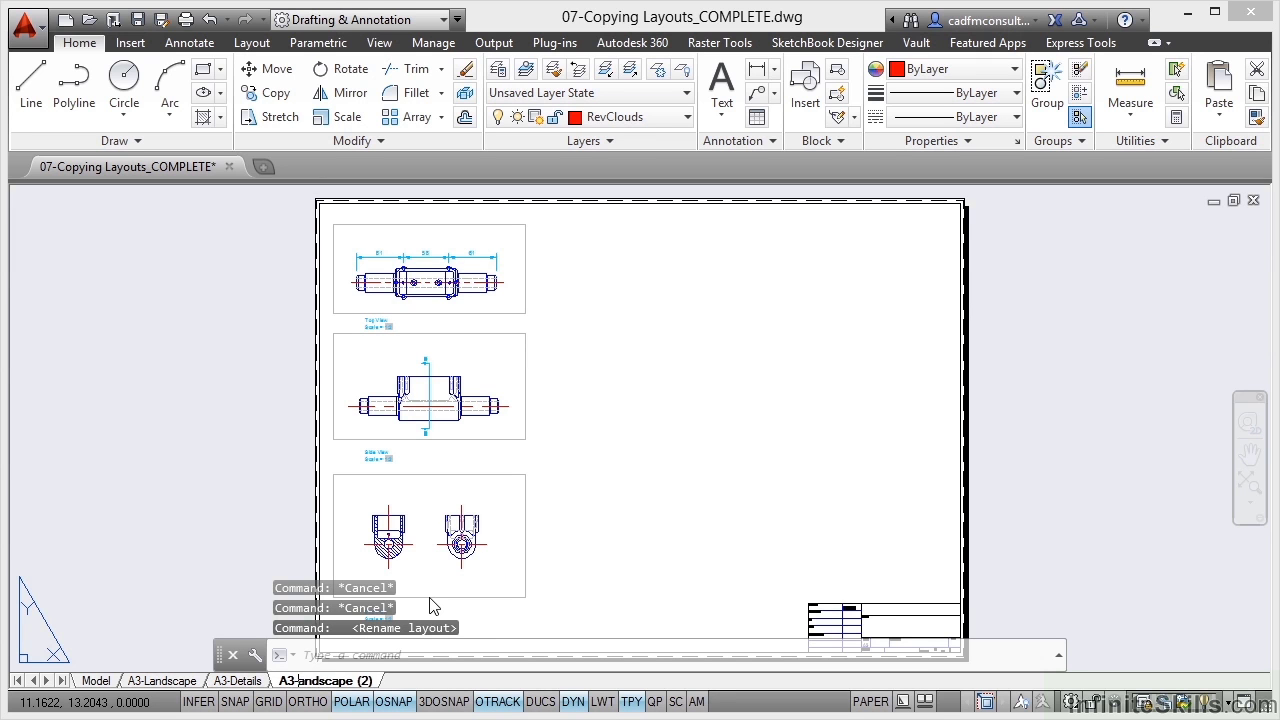
{"action": "key", "text": "Delete"}
{"action": "key", "text": "Delete"}
{"action": "key", "text": "Delete"}
{"action": "key", "text": "Delete"}
{"action": "key", "text": "Delete"}
{"action": "key", "text": "Delete"}
{"action": "key", "text": "Delete"}
{"action": "key", "text": "Delete"}
{"action": "key", "text": "Delete"}
{"action": "key", "text": "Delete"}
{"action": "key", "text": "Delete"}
{"action": "key", "text": "Delete"}
{"action": "key", "text": "Delete"}
{"action": "type", "text": "De"}
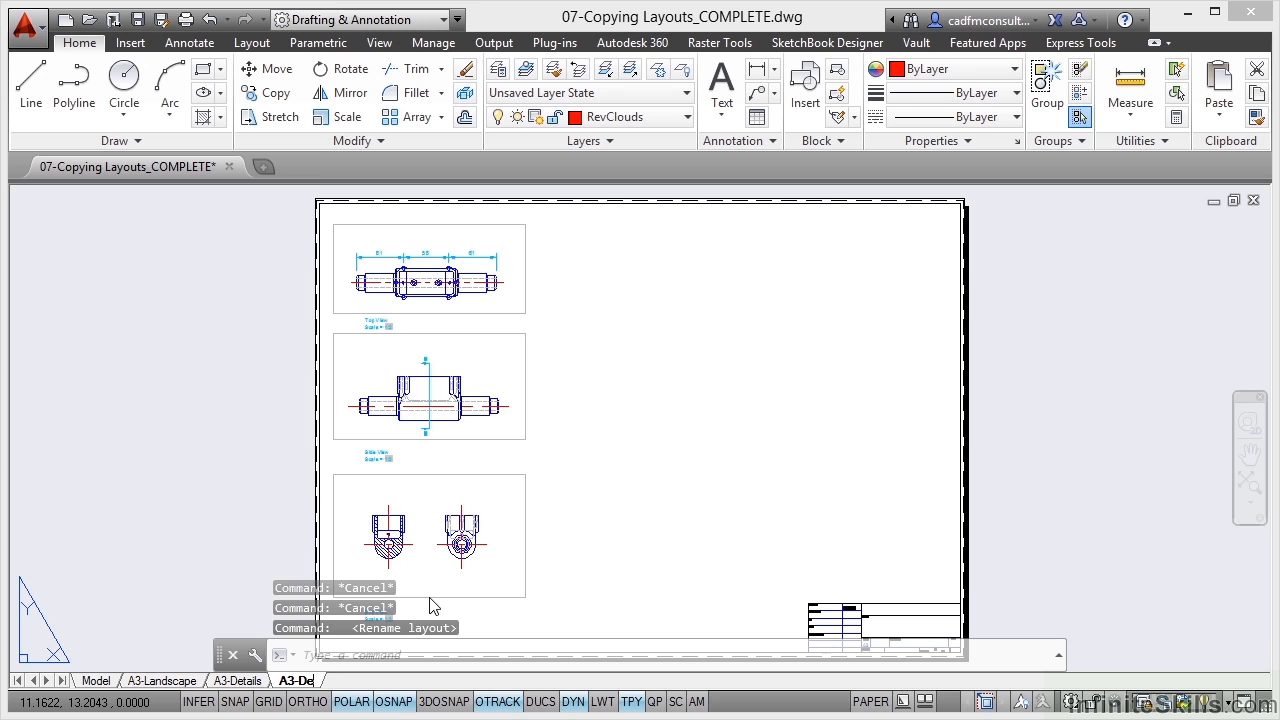
{"action": "type", "text": "tails 2"}
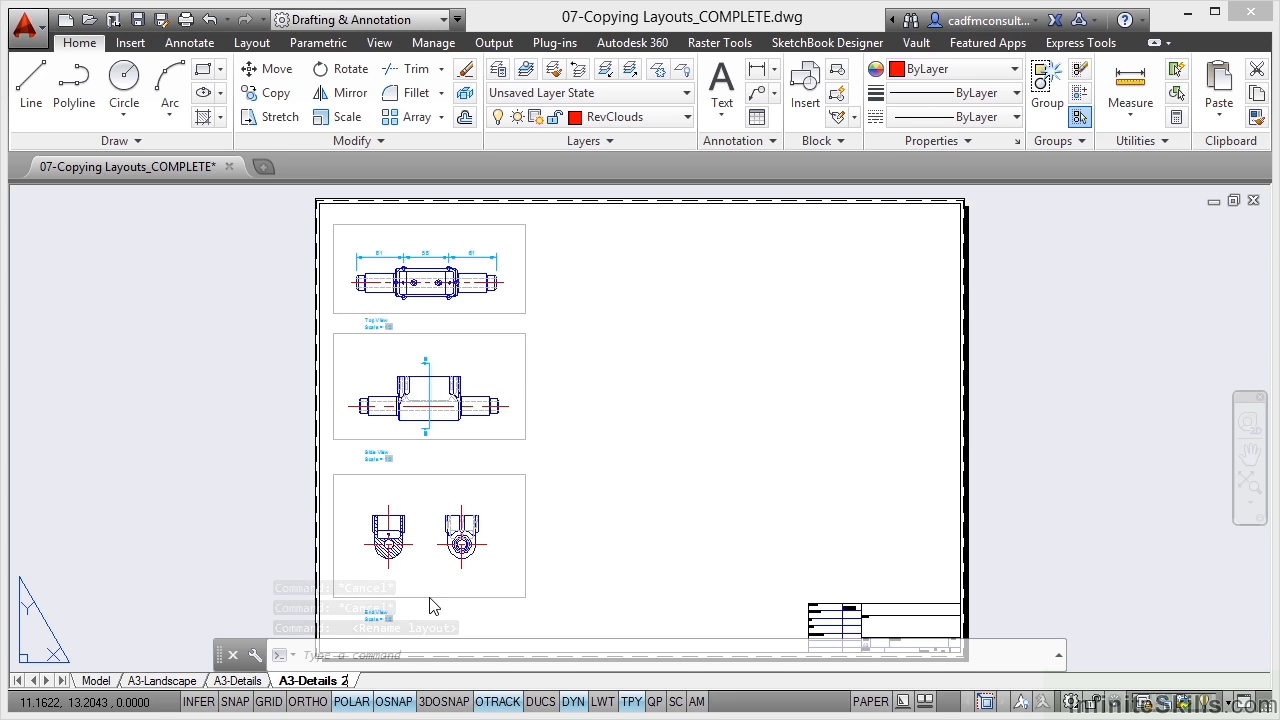
{"action": "key", "text": "Return"}
{"action": "left_click", "coordinate": [429, 597]}
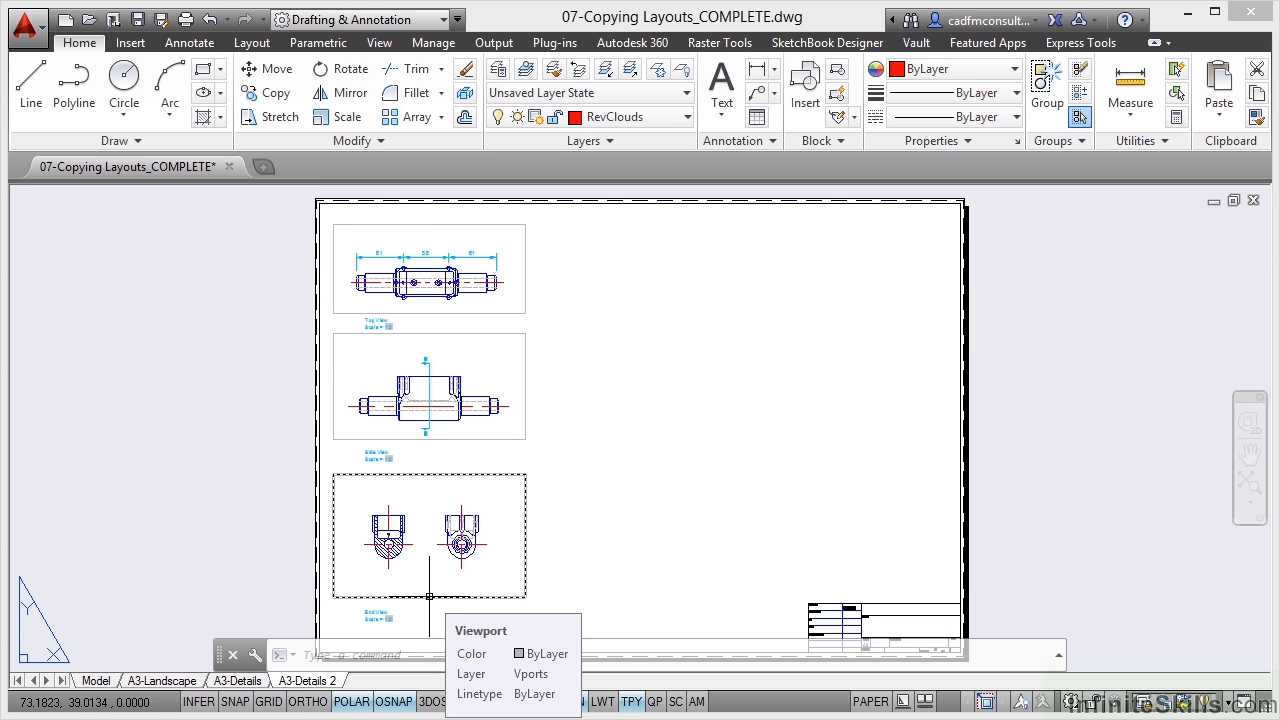
{"action": "key", "text": "Escape"}
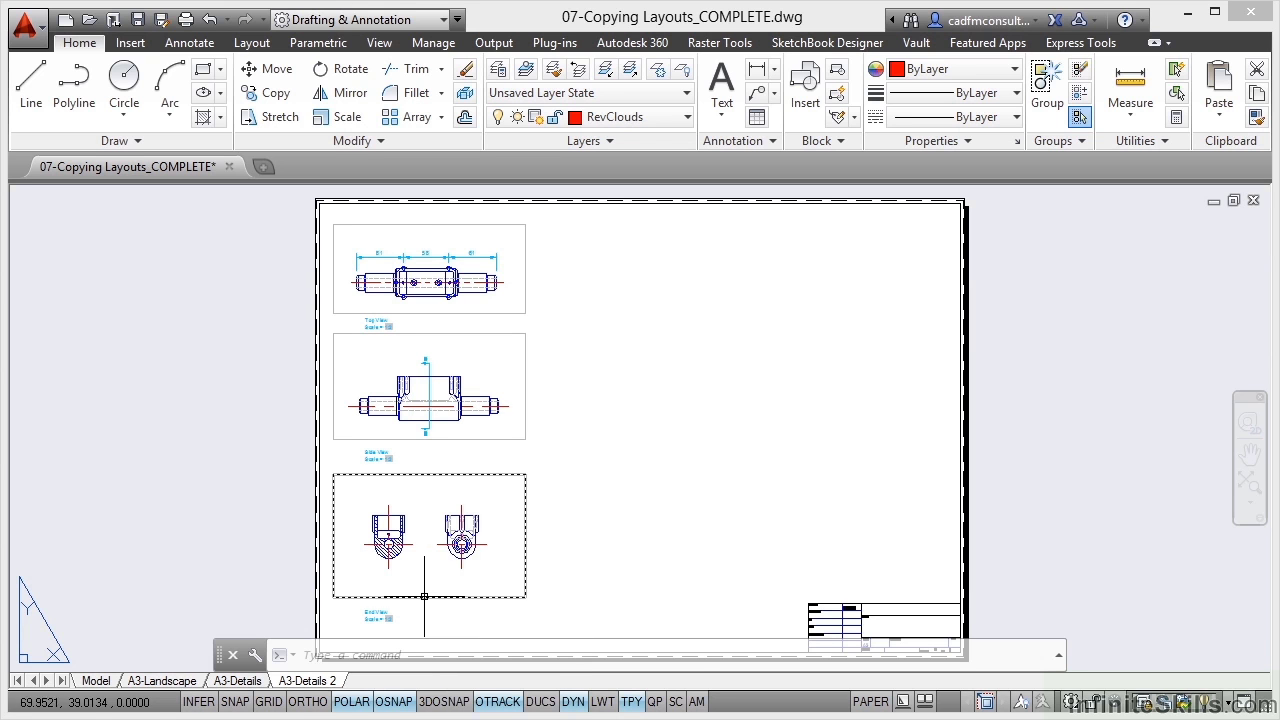
{"action": "left_click", "coordinate": [181, 681]}
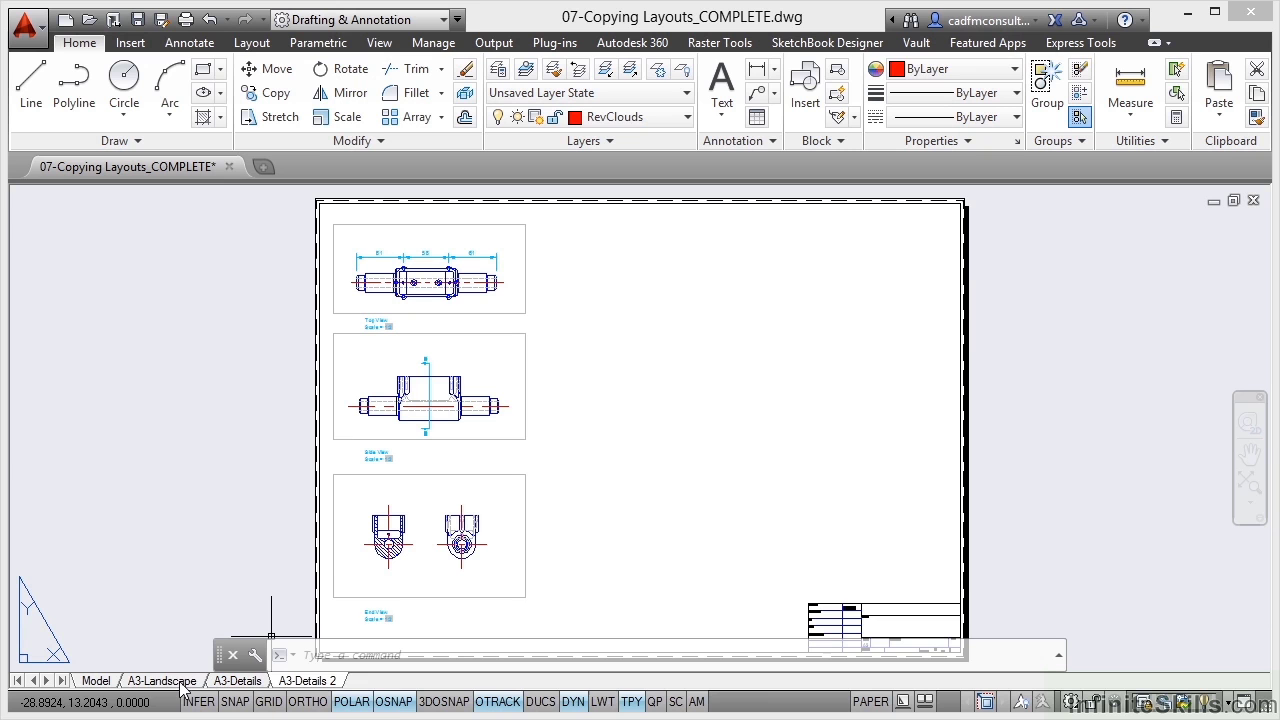
{"action": "left_click", "coordinate": [238, 681]}
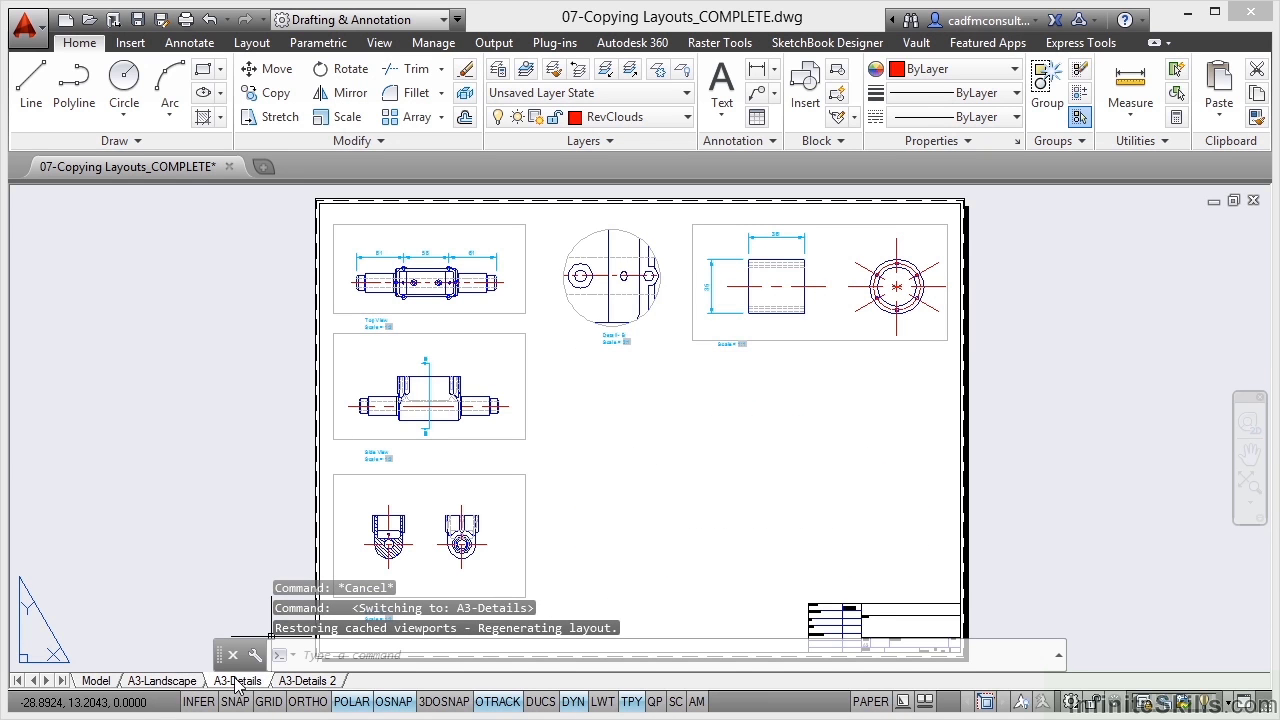
{"action": "left_click", "coordinate": [302, 682]}
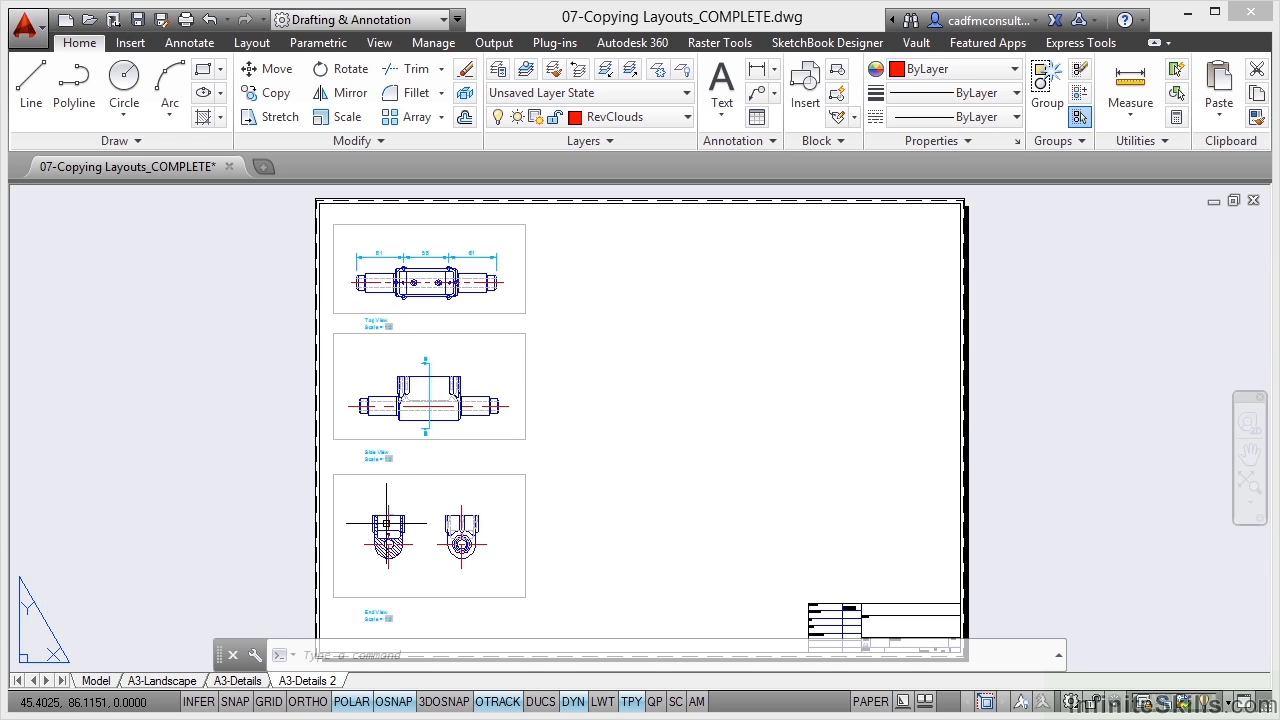
{"action": "left_click", "coordinate": [96, 680]}
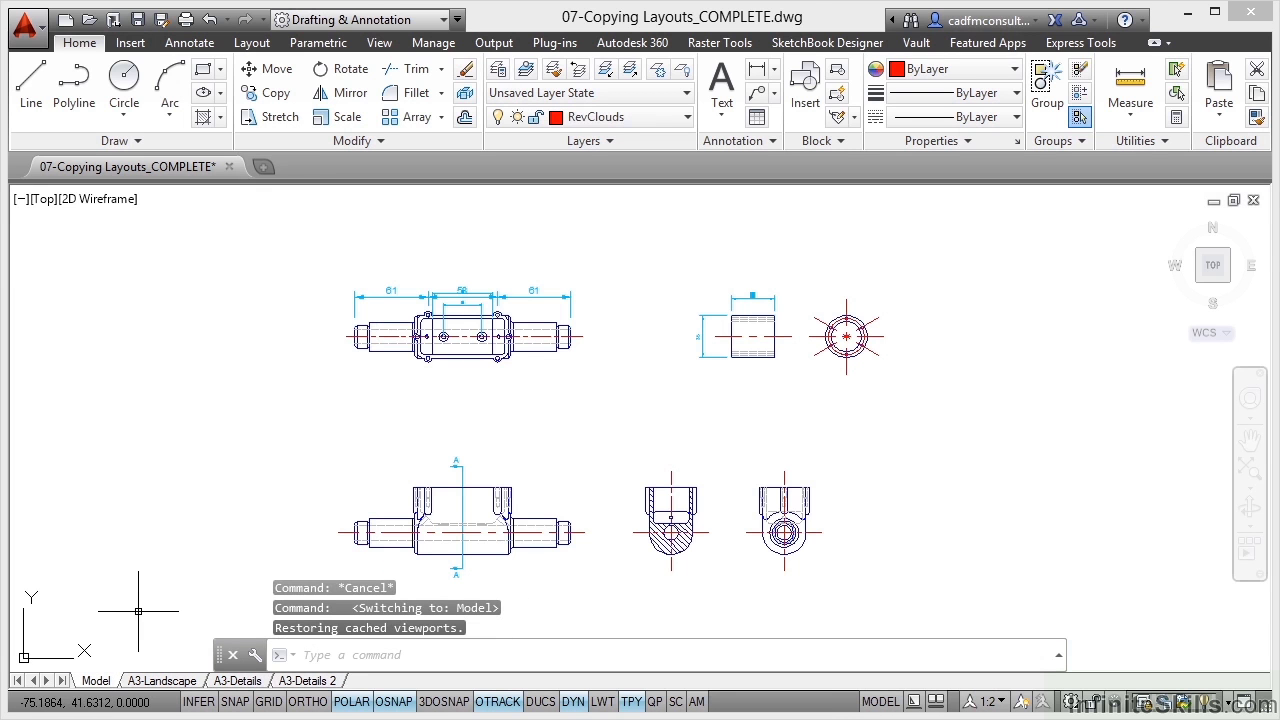
{"action": "left_click", "coordinate": [163, 681]}
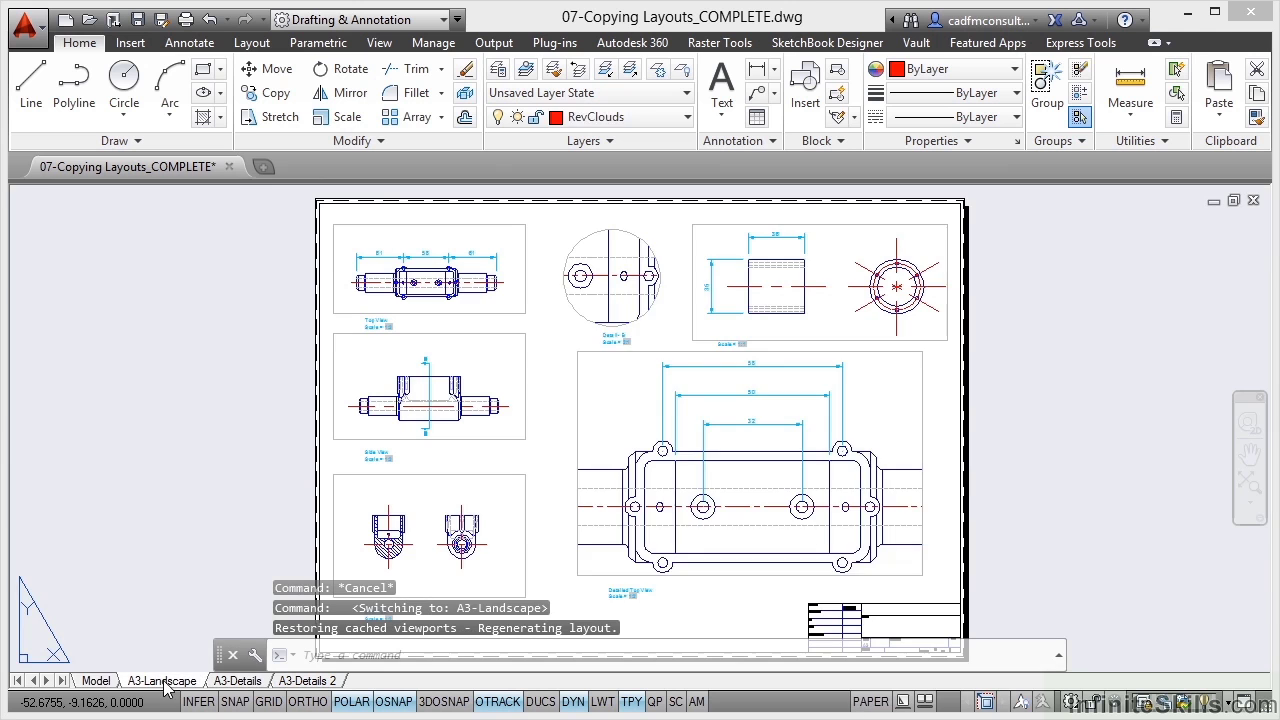
{"action": "left_click", "coordinate": [236, 681]}
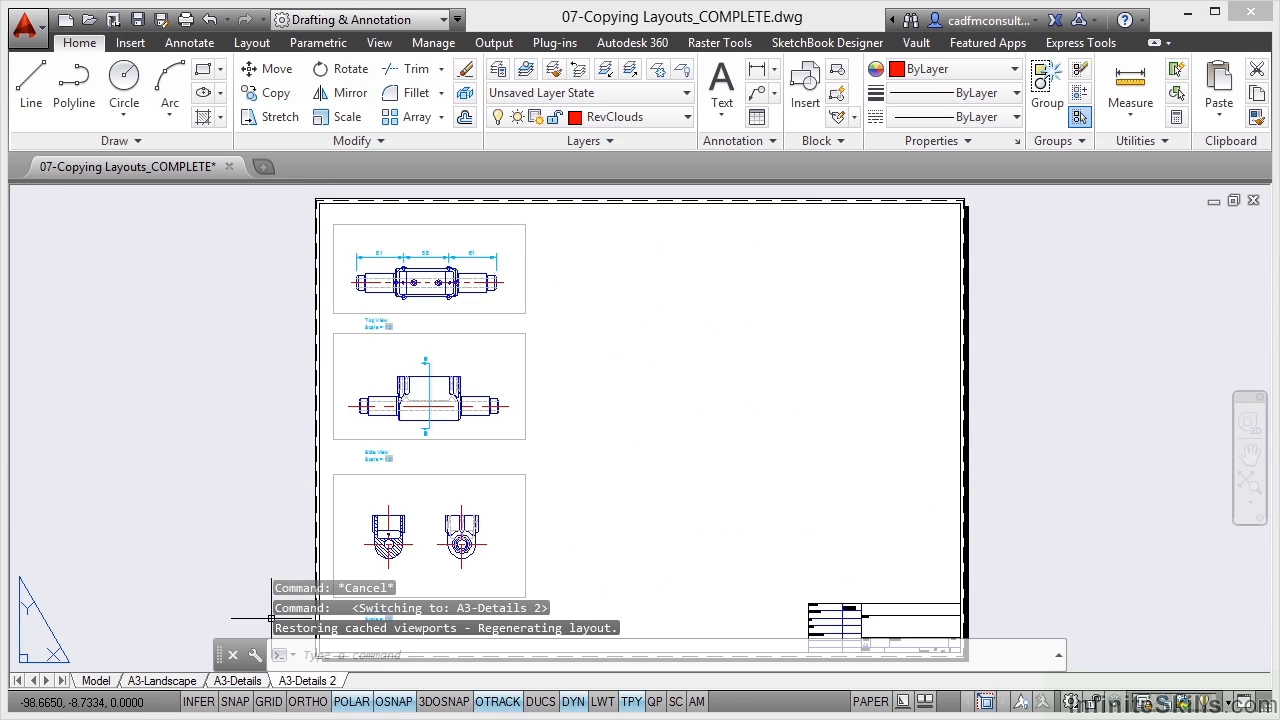